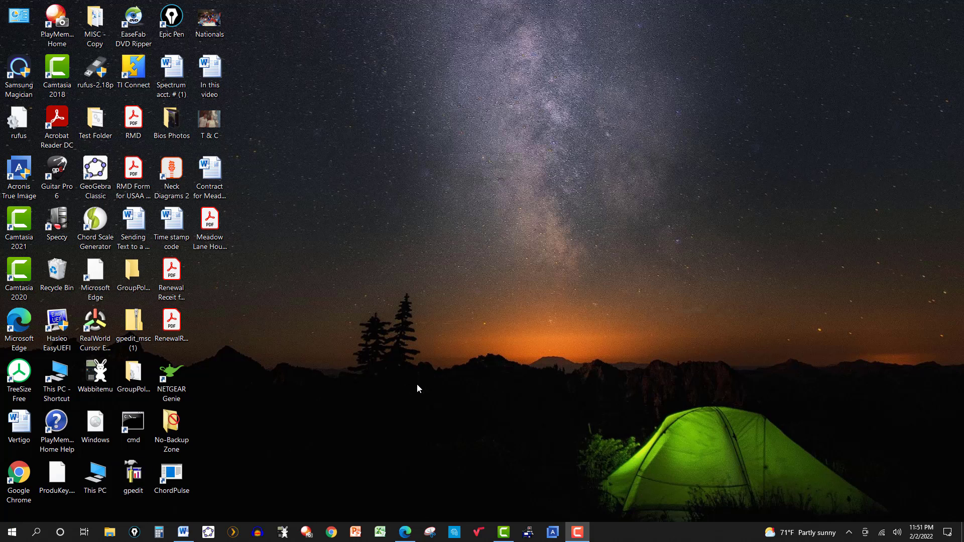
Open System settings from the Start right-click menu, briefly open System Protection, then close it.
right_click(12, 537)
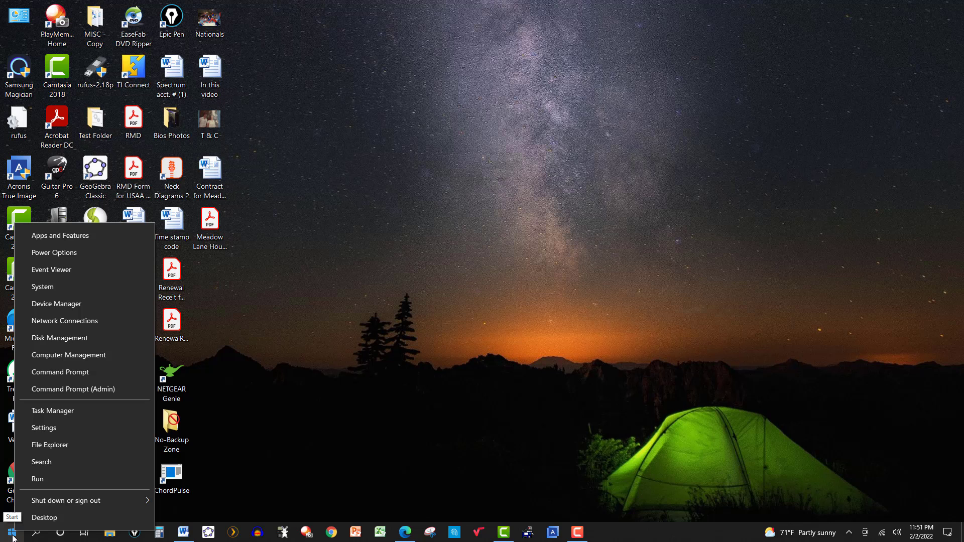
left_click(50, 289)
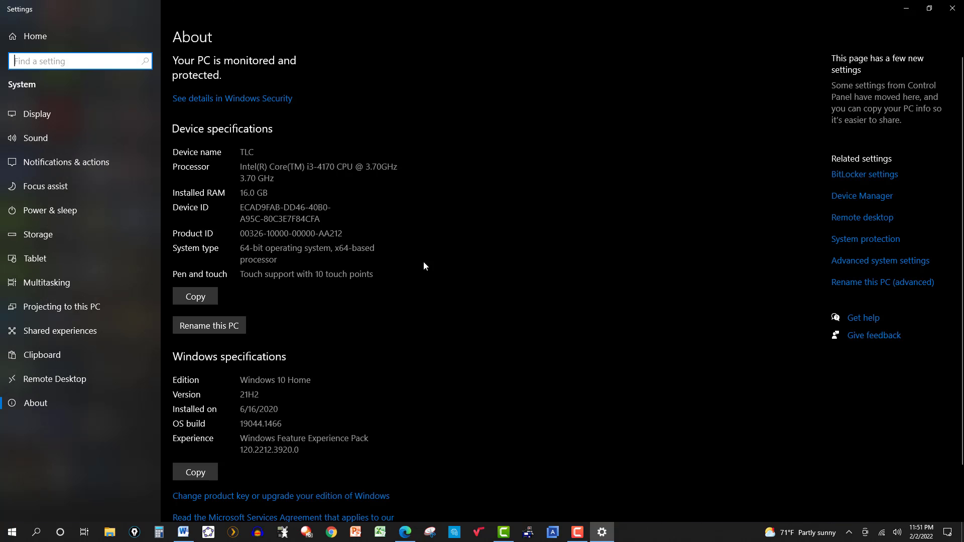
left_click(877, 245)
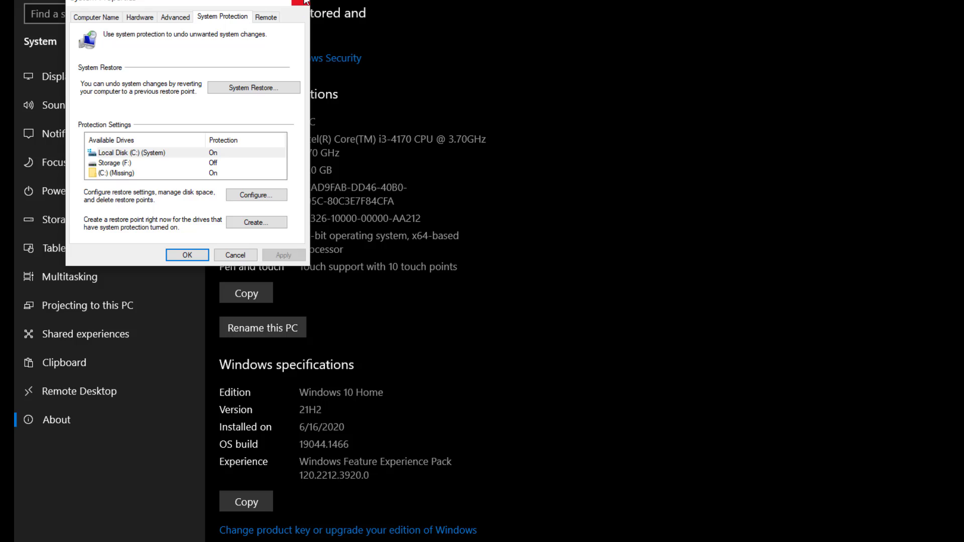
left_click(305, 2)
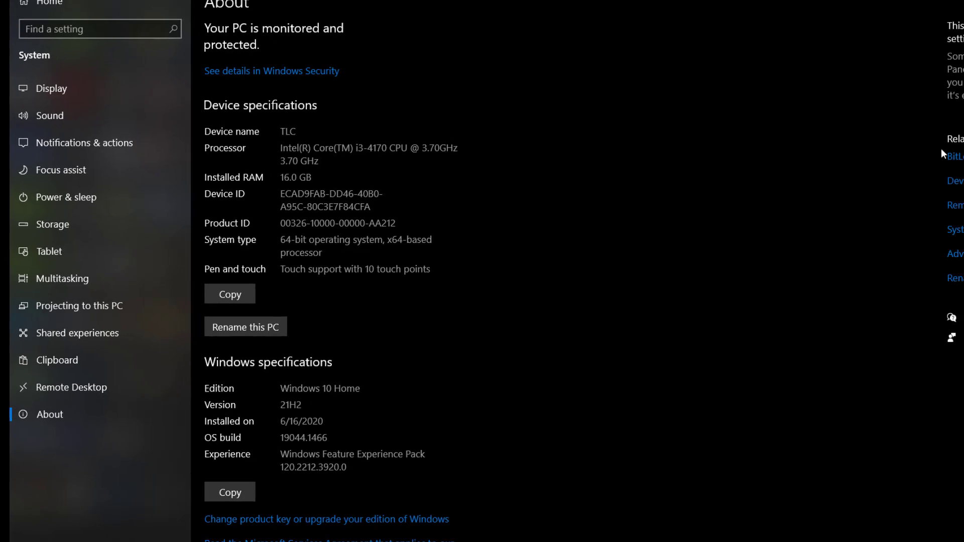
Close Settings and start a new shortcut from the desktop's New > Shortcut menu.
key("alt+F4")
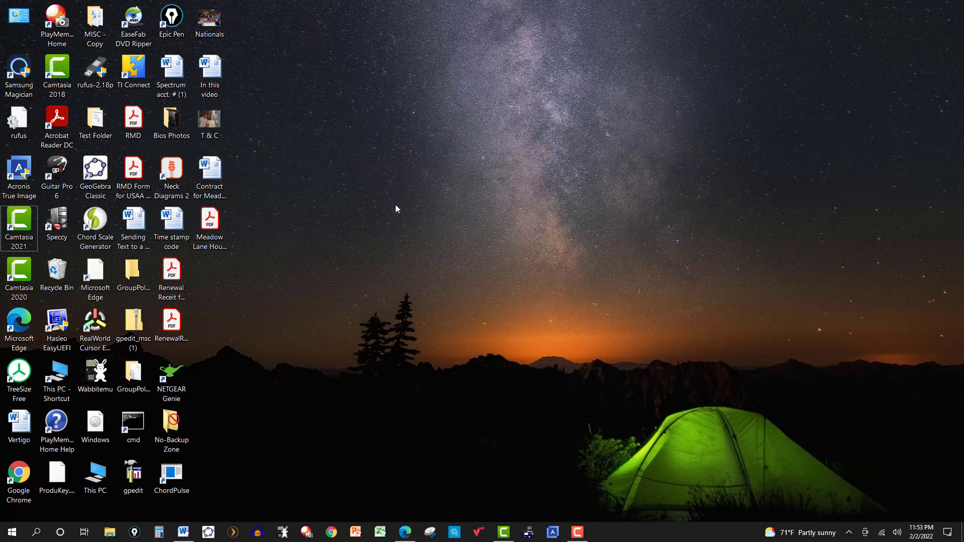
right_click(396, 205)
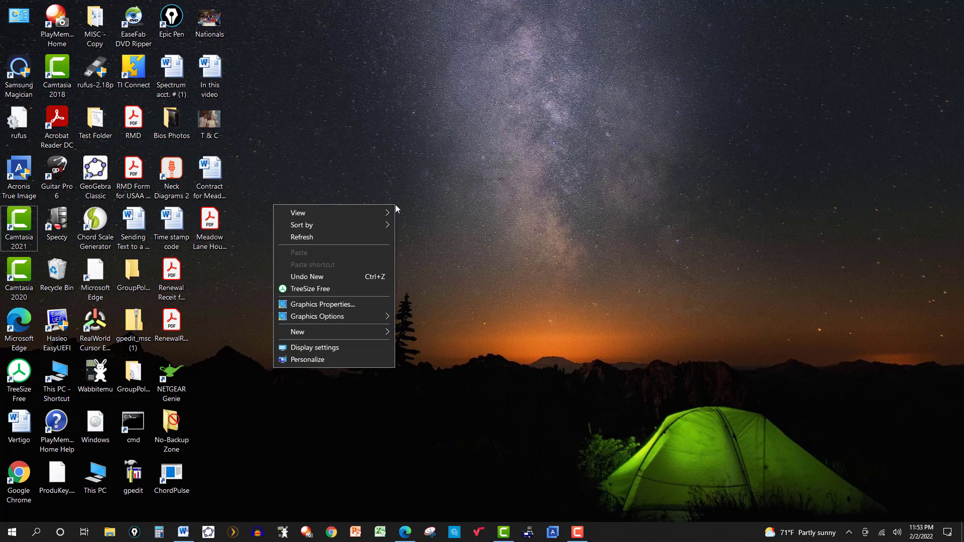
mouse_move(352, 334)
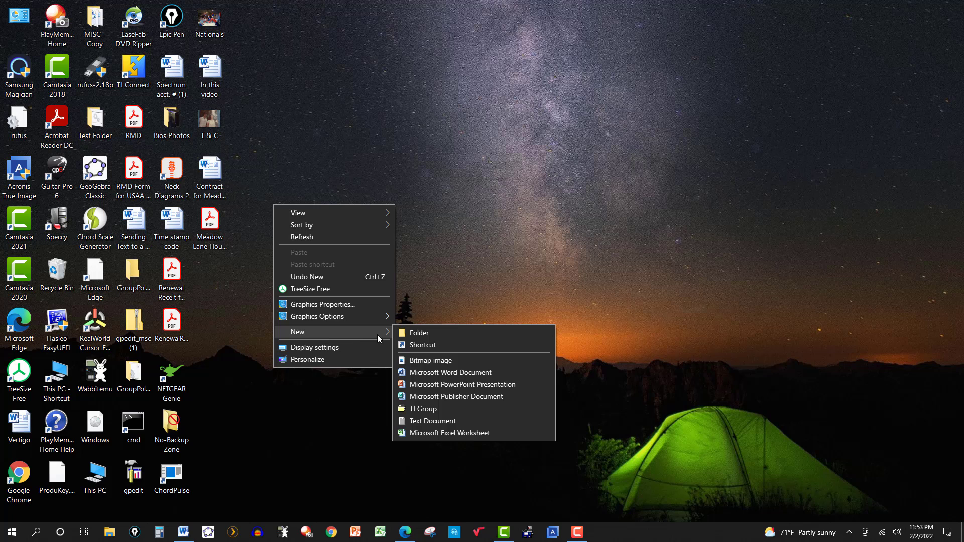
left_click(418, 346)
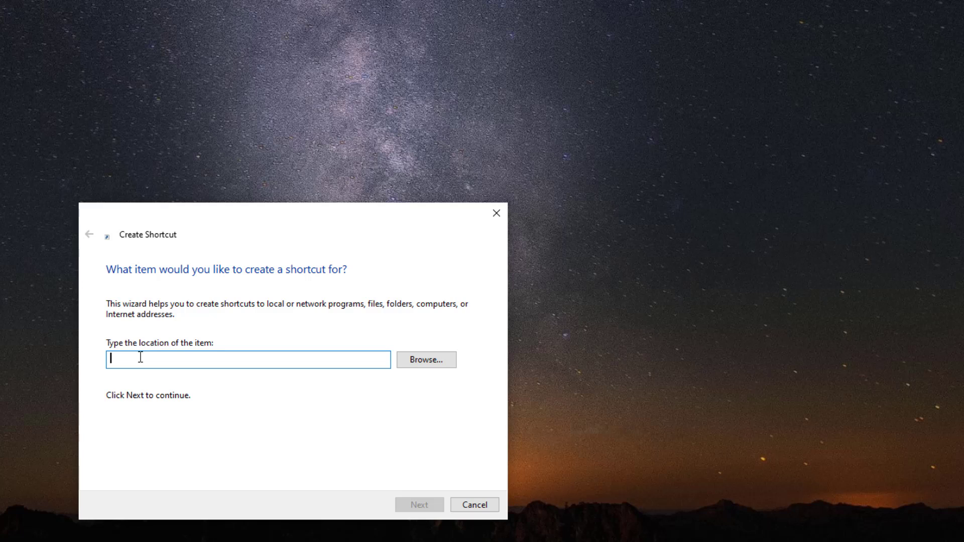
Paste c:\windows\system32\systempropertiesprotection.exe as the location and finish with the default name SystemPropertiesProtection.
right_click(141, 357)
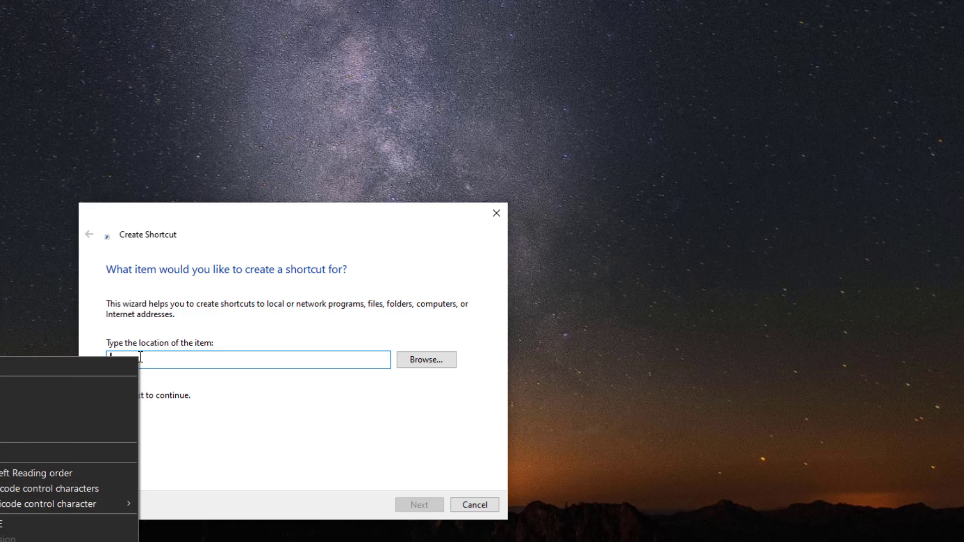
left_click(35, 418)
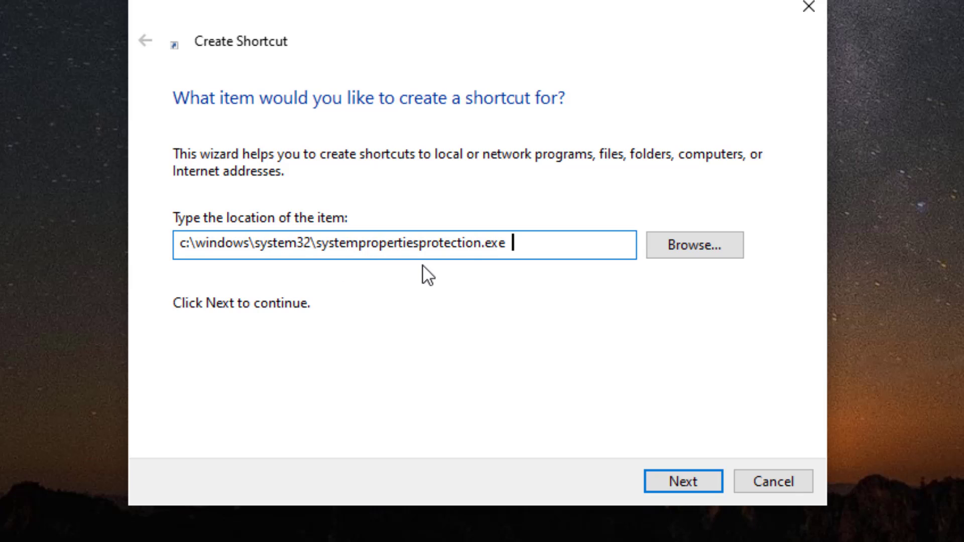
left_click(688, 486)
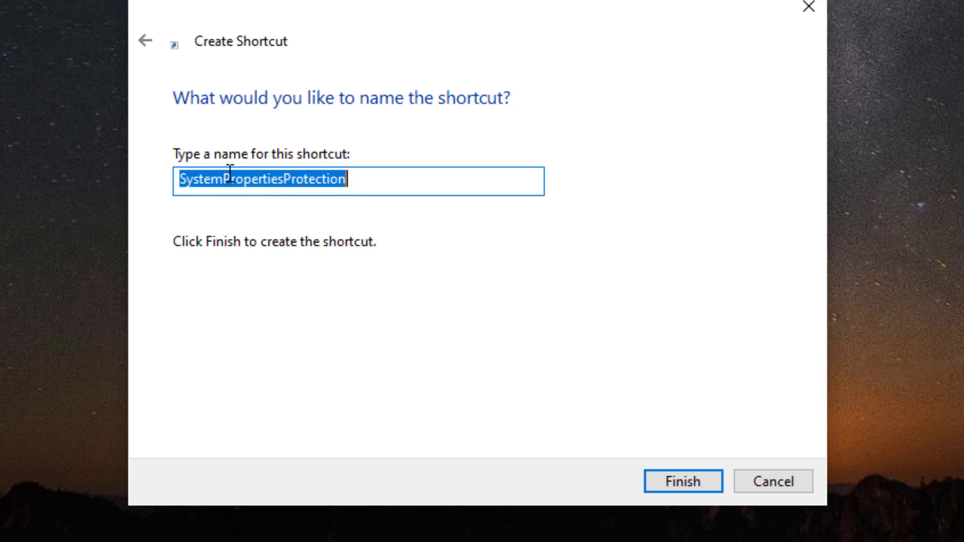
left_click(679, 477)
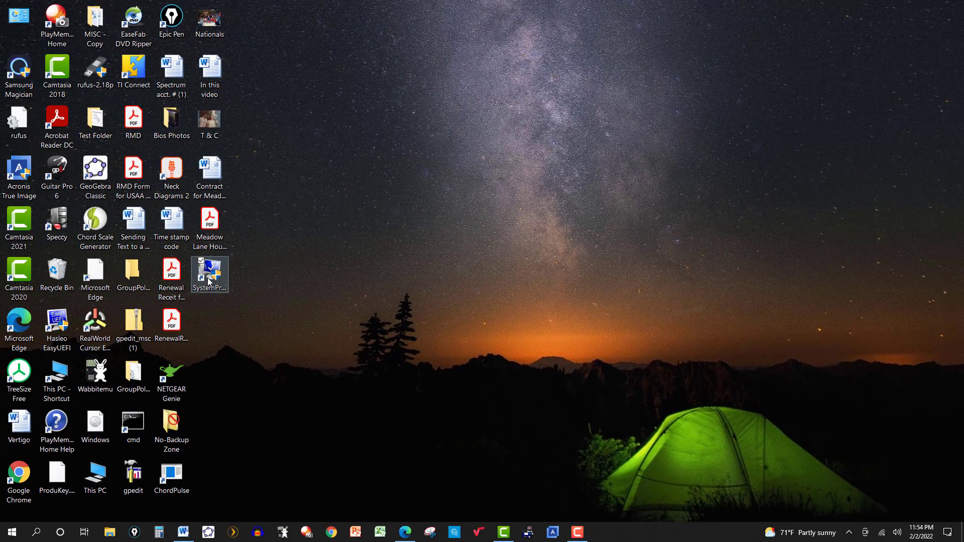
Pin the SystemPropertiesProtection shortcut to the taskbar, then delete it from the desktop.
left_click(210, 281)
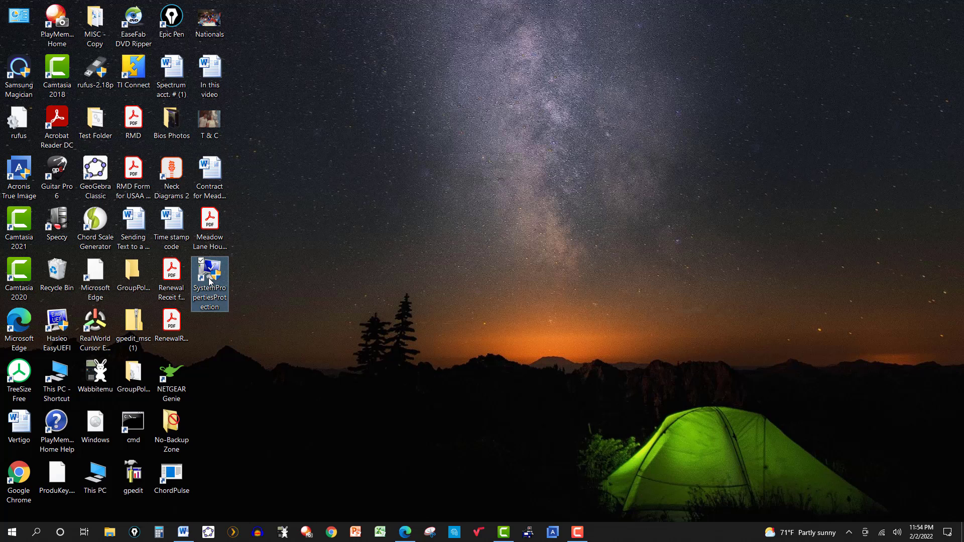
right_click(210, 281)
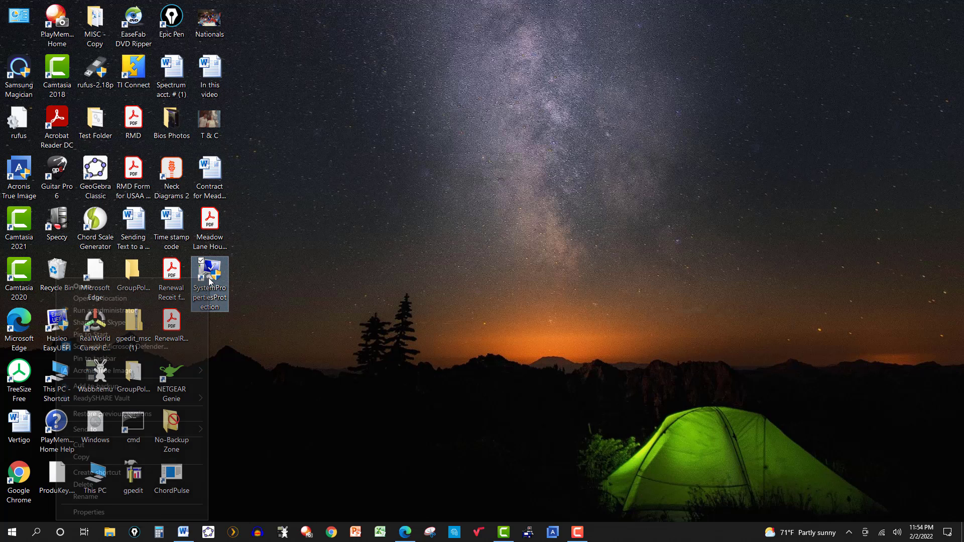
left_click(115, 359)
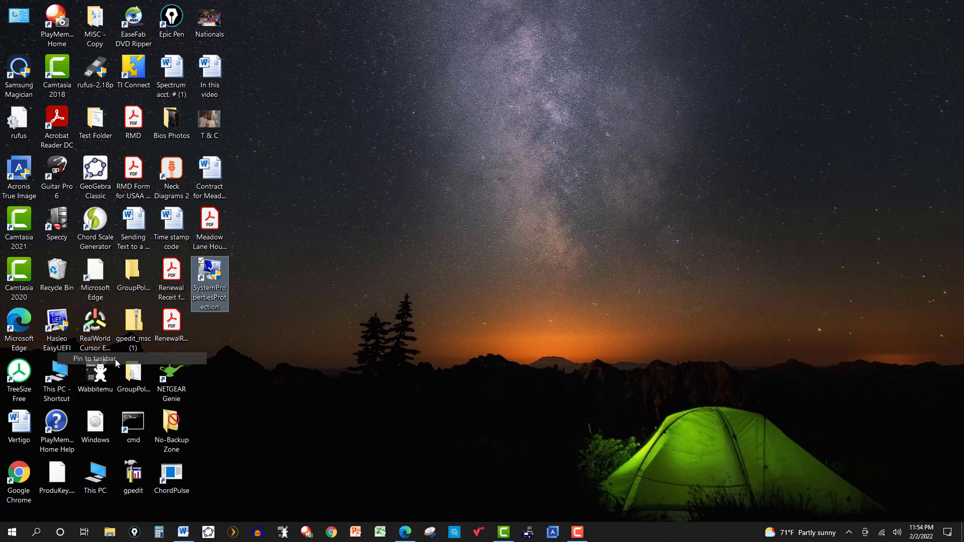
right_click(208, 277)
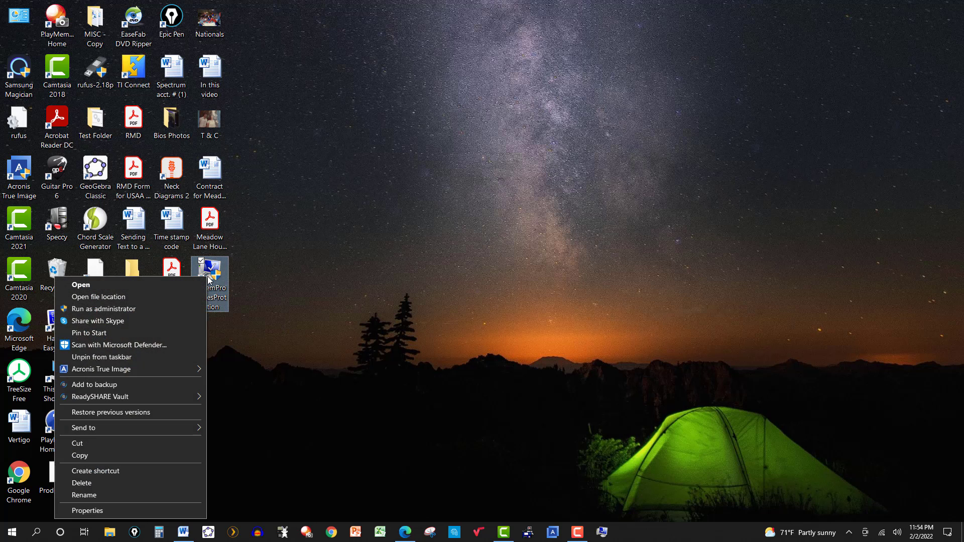
left_click(110, 484)
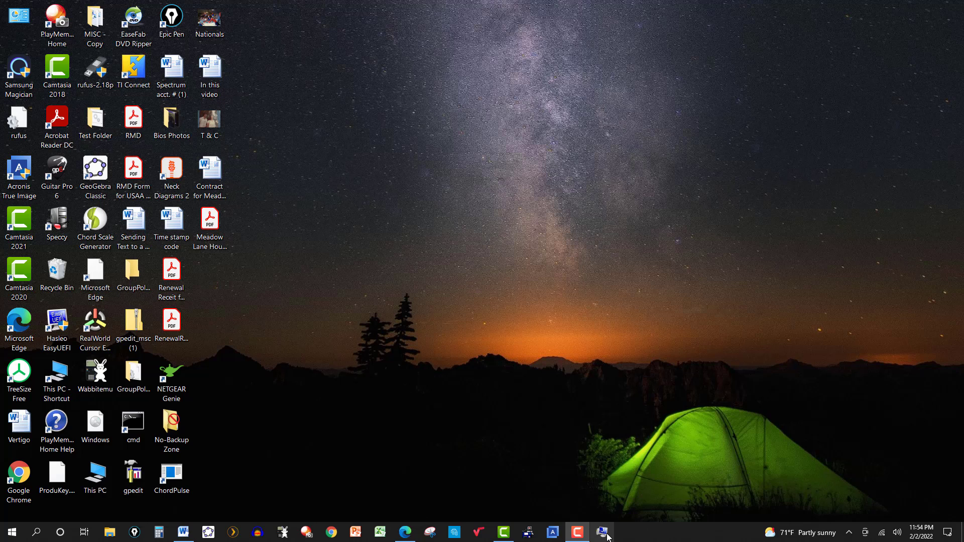
Launch System Properties from the pinned taskbar icon and drag the window to the screen centre.
left_click(606, 536)
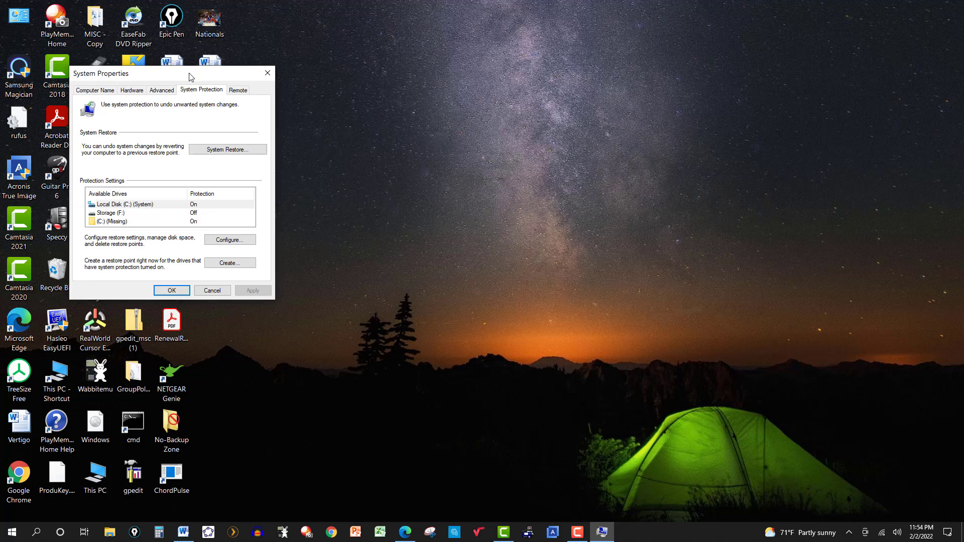
left_click_drag(197, 77, 561, 109)
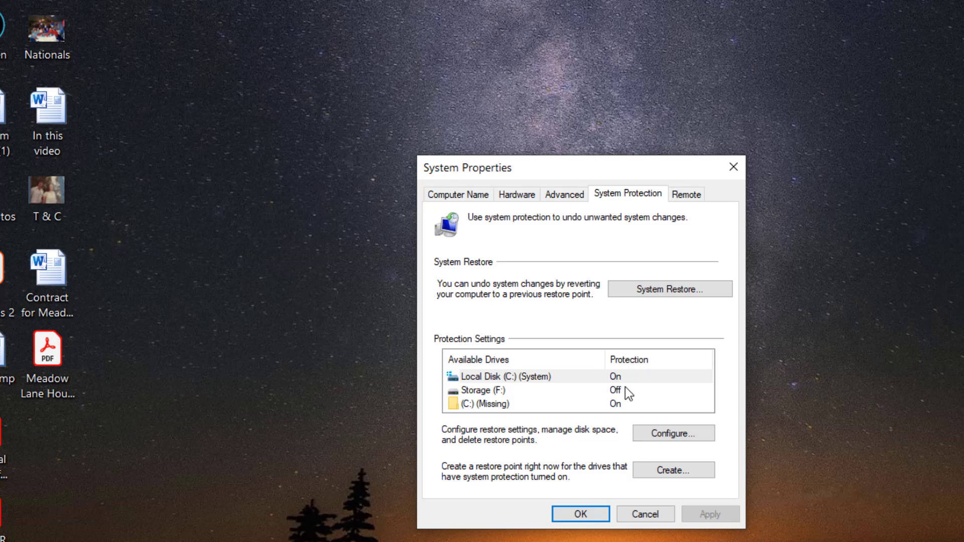
Delete all restore points on Local Disk (C:) from its Configure settings.
left_click(667, 433)
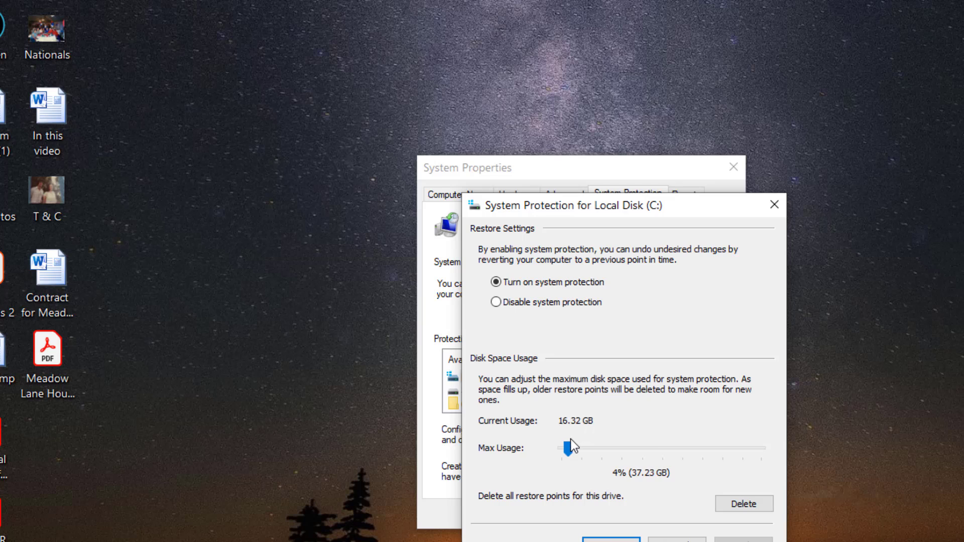
left_click(746, 504)
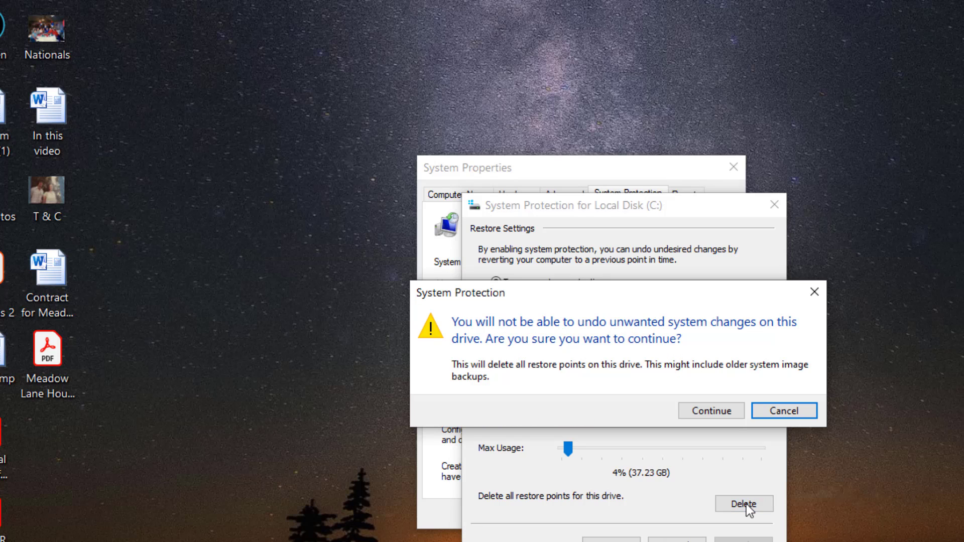
left_click(711, 414)
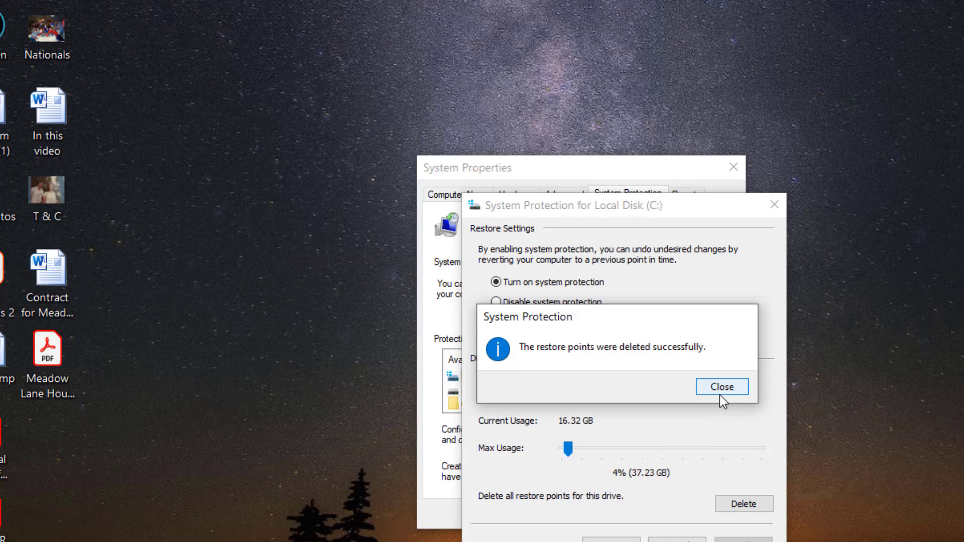
left_click(728, 389)
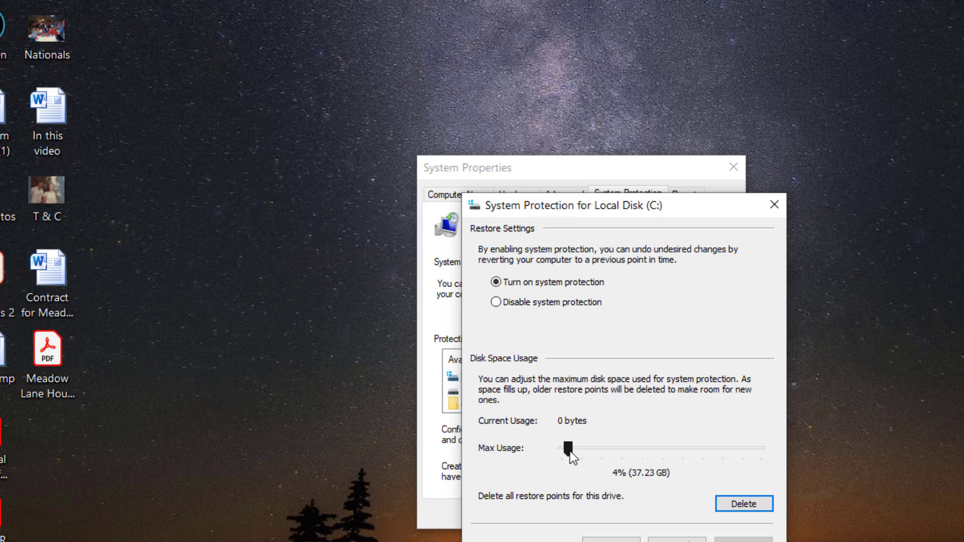
Raise C:'s maximum restore point disk usage to 7% (65.16 GB) and apply it.
left_click_drag(571, 451, 574, 450)
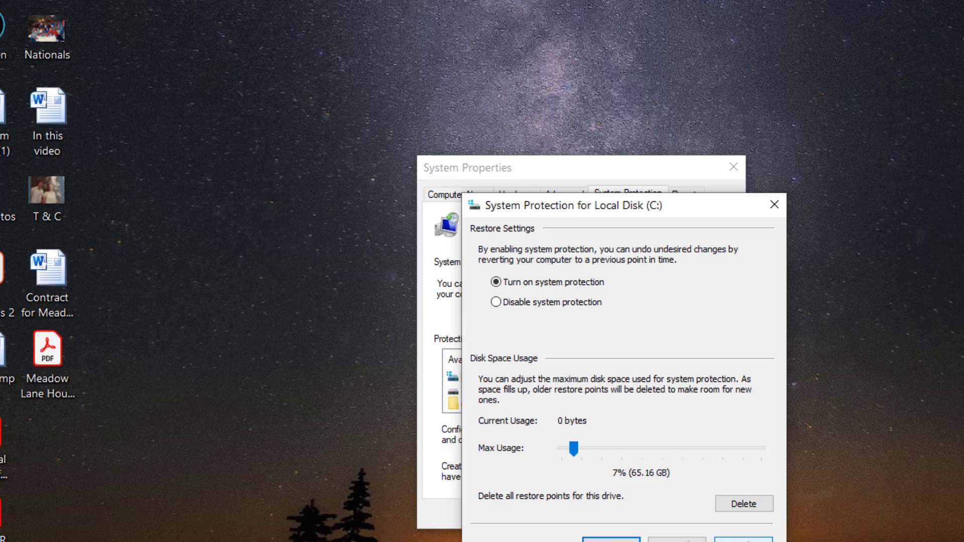
left_click(743, 540)
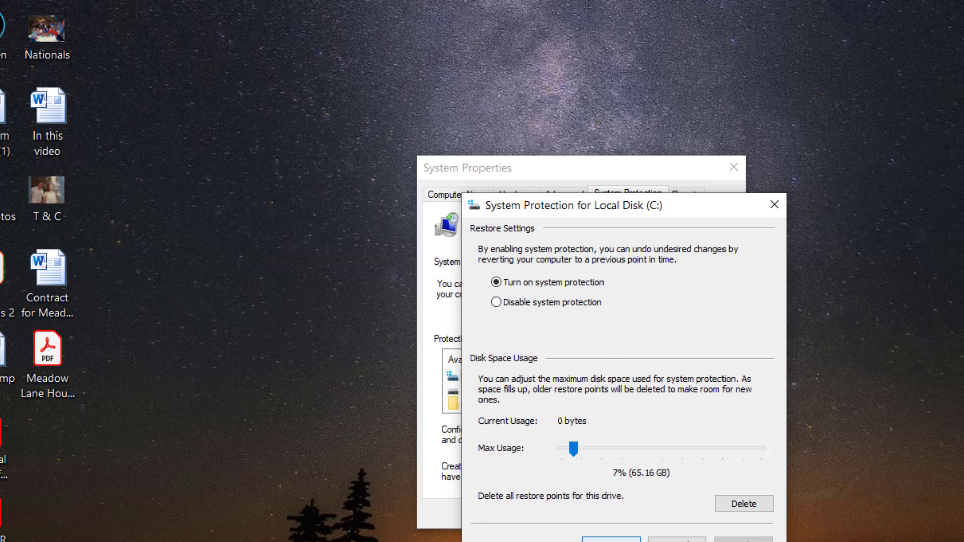
left_click(677, 540)
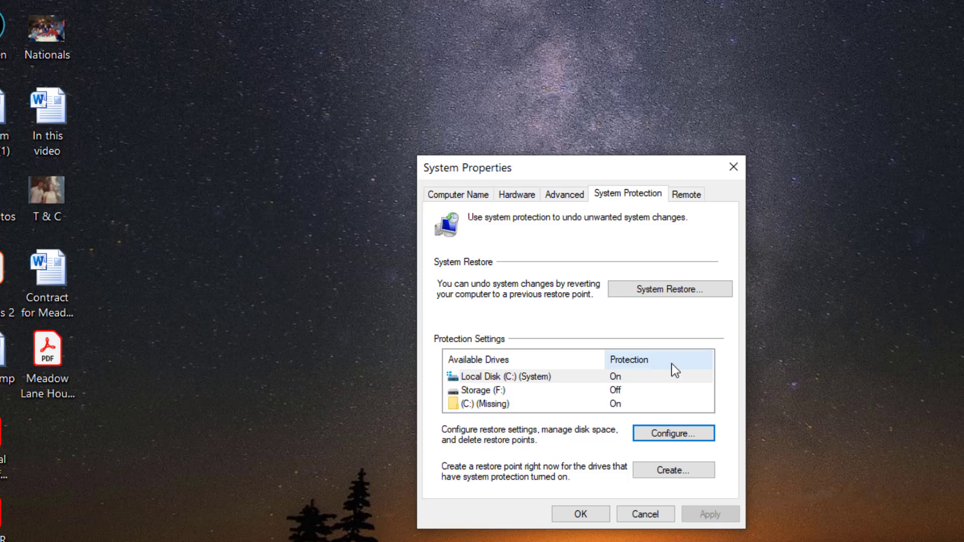
Create a restore point described as 't' and dismiss the success message.
left_click(666, 470)
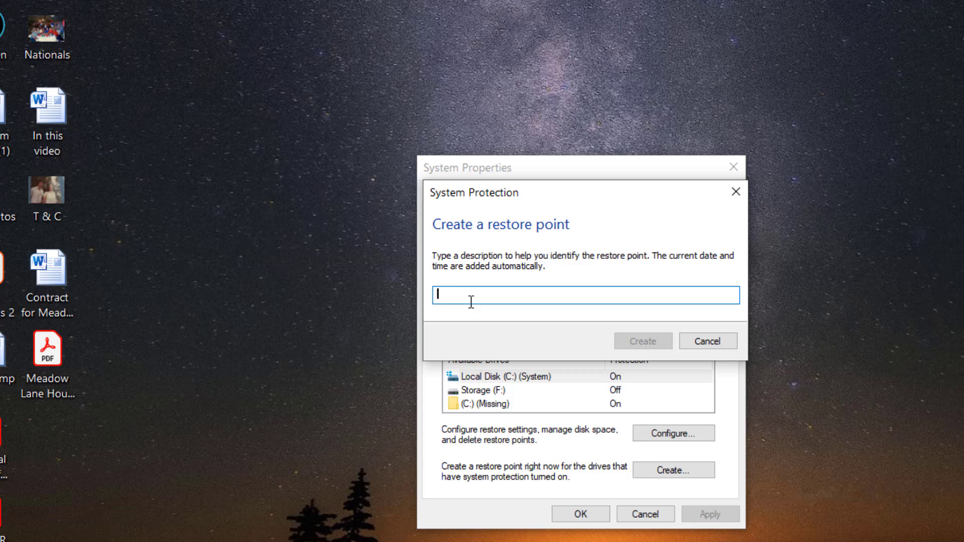
type("t")
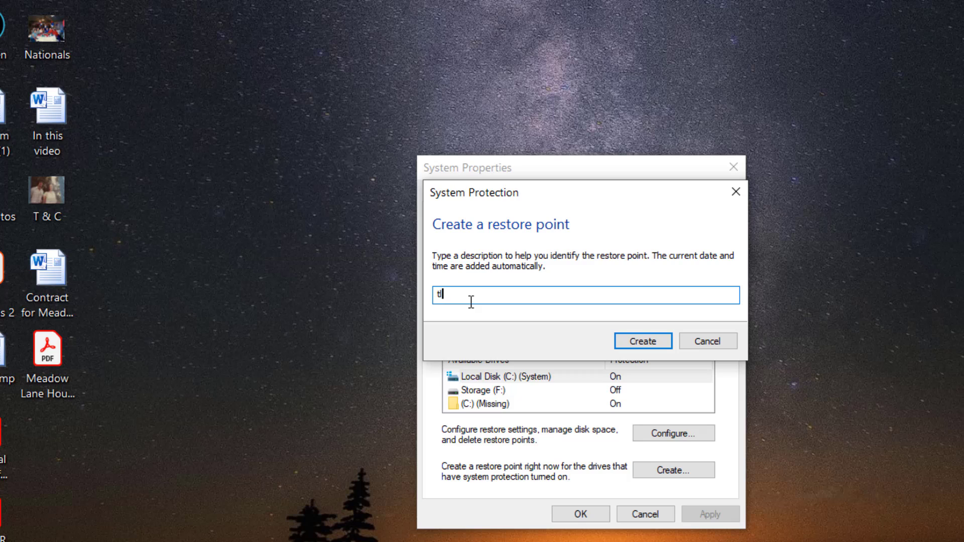
left_click(641, 341)
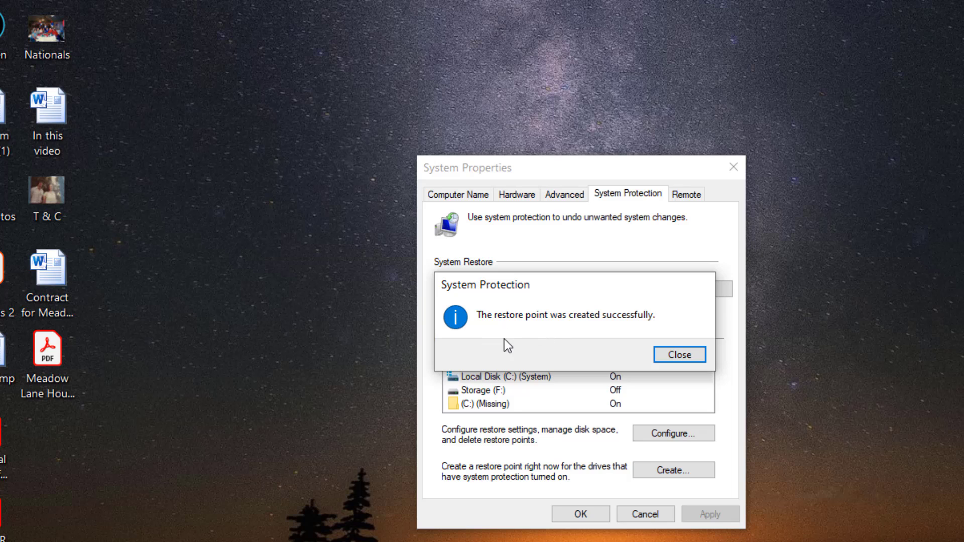
left_click(689, 359)
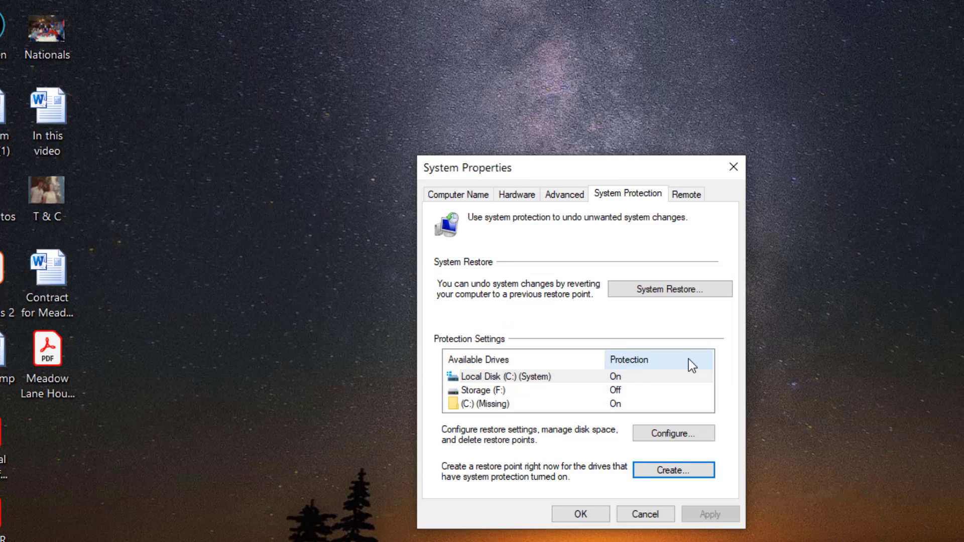
Lower C:'s maximum restore point usage to 6% (55.85 GB), apply it, and close System Properties.
left_click(674, 438)
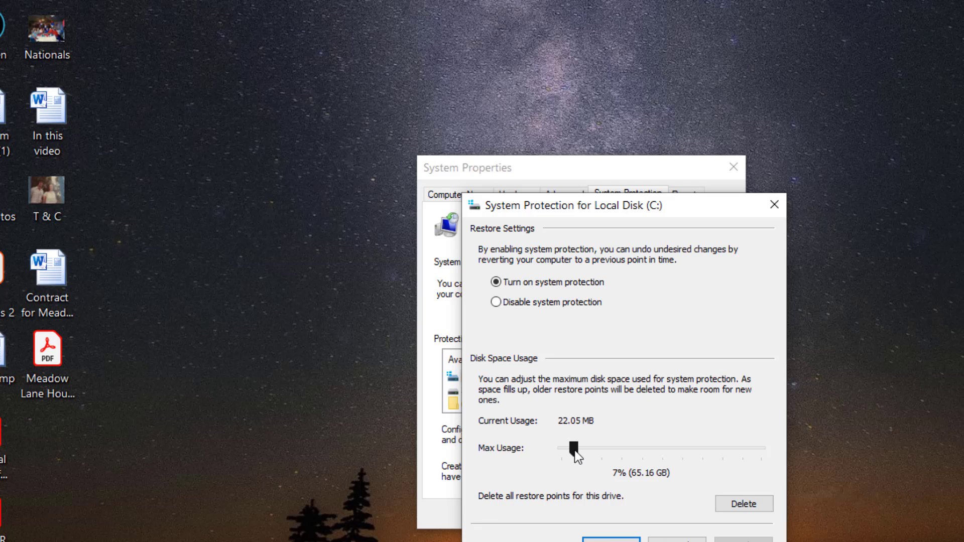
left_click_drag(574, 451, 569, 448)
left_click(744, 540)
left_click(774, 204)
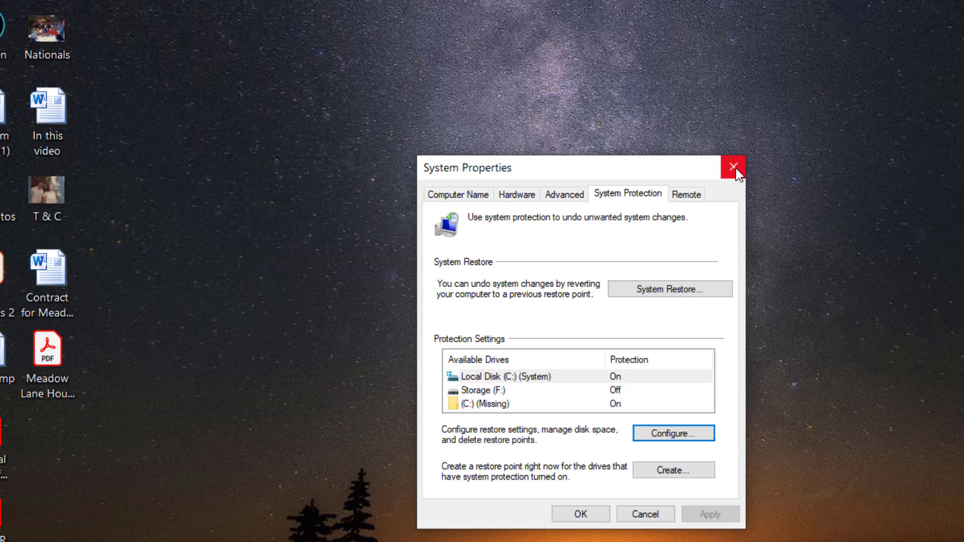
left_click(734, 167)
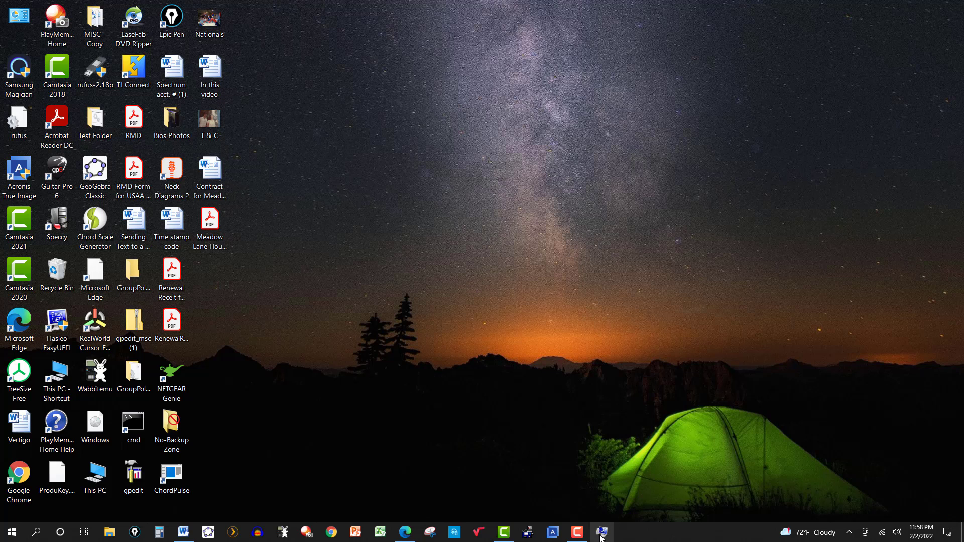
Close the restored System Properties window and unpin SystemPropertiesProtection from the taskbar.
left_click(601, 533)
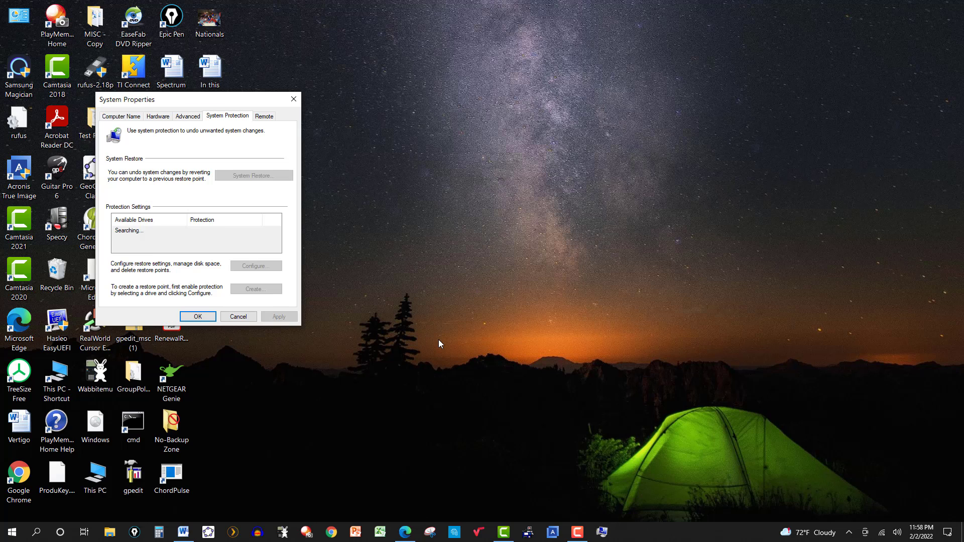
left_click(293, 100)
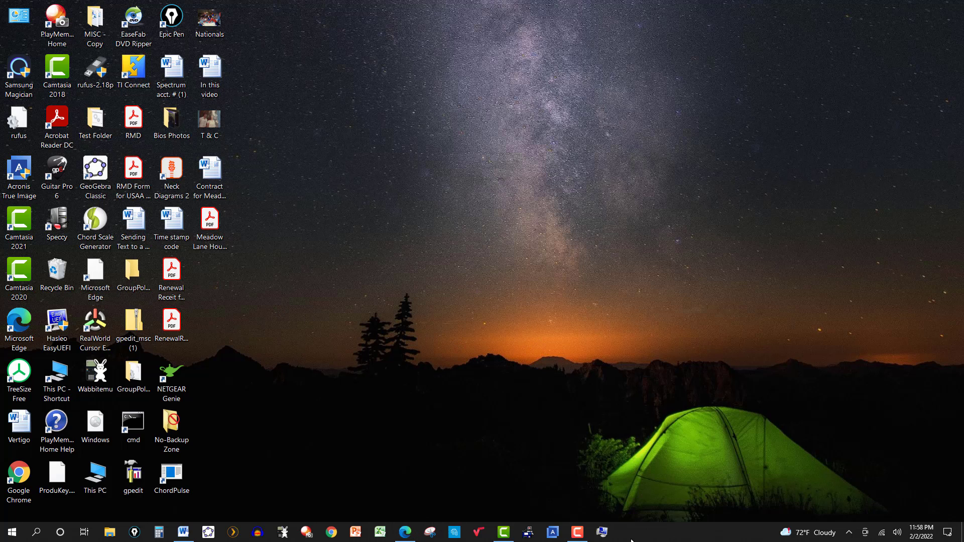
right_click(603, 535)
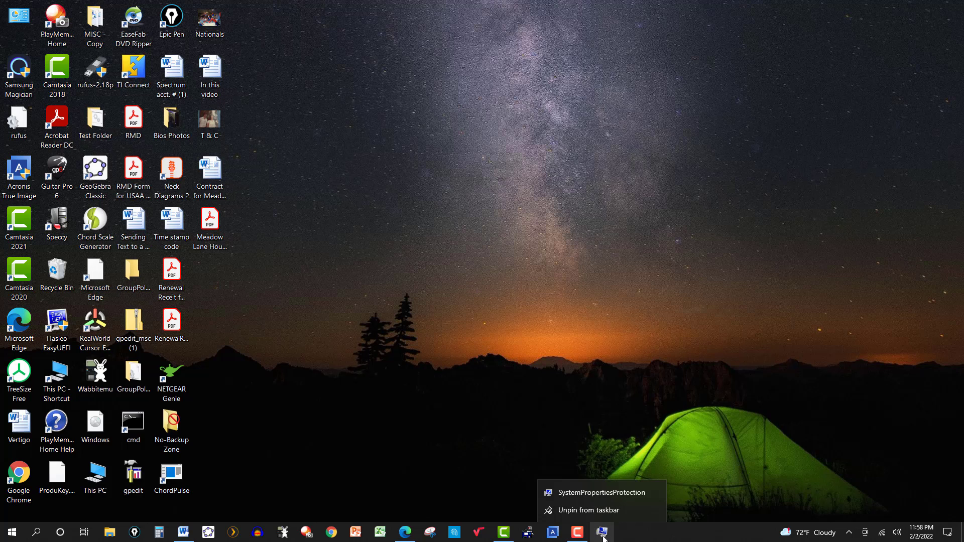
left_click(603, 536)
right_click(603, 537)
left_click(603, 512)
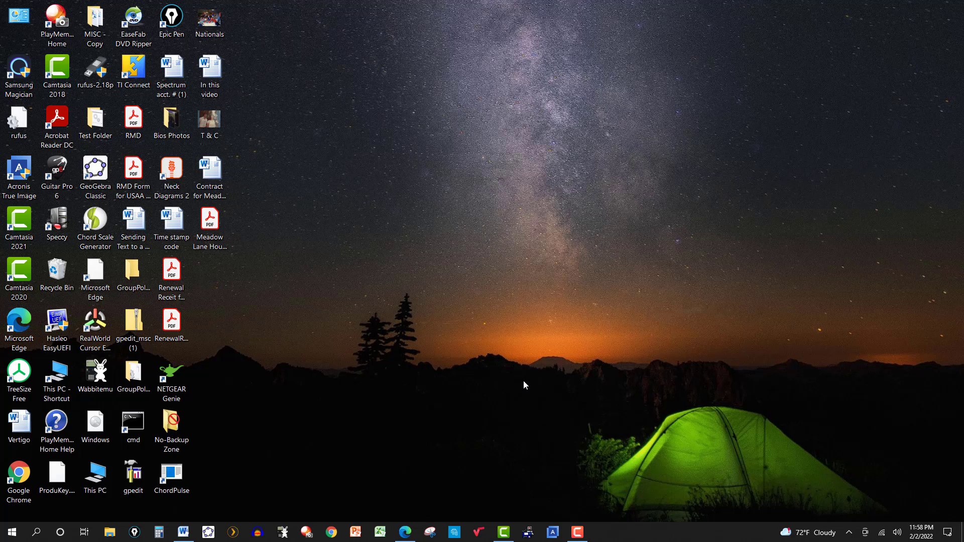
Start another desktop shortcut via the desktop's New > Shortcut menu.
right_click(413, 191)
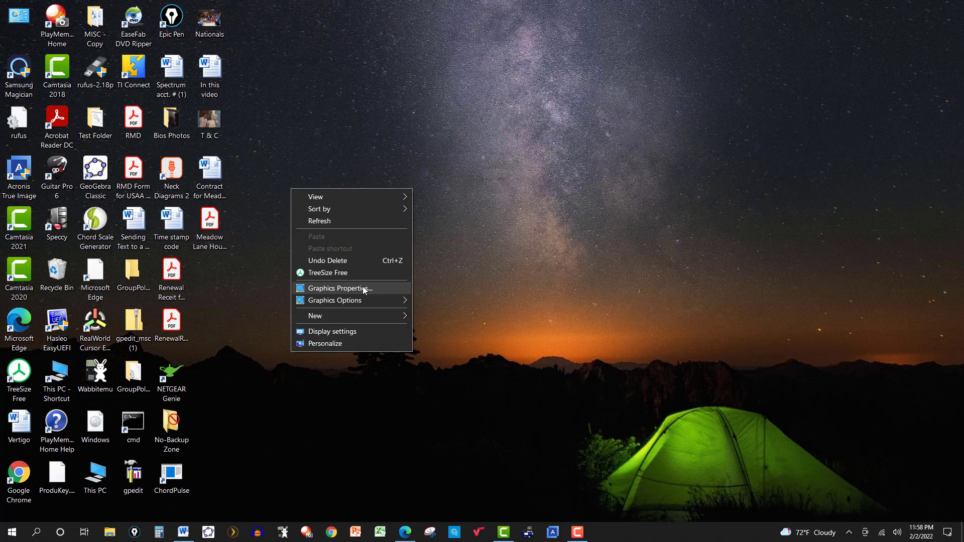
mouse_move(365, 314)
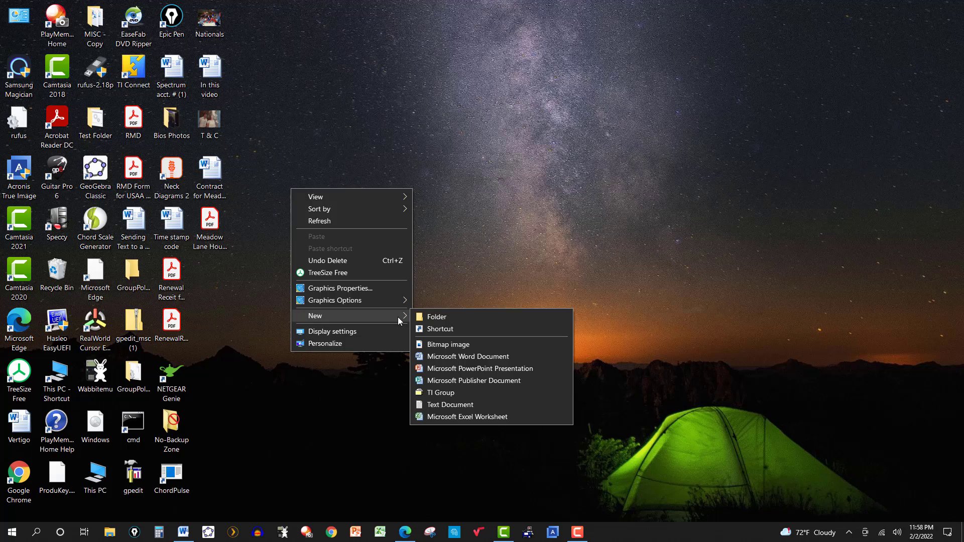
left_click(446, 329)
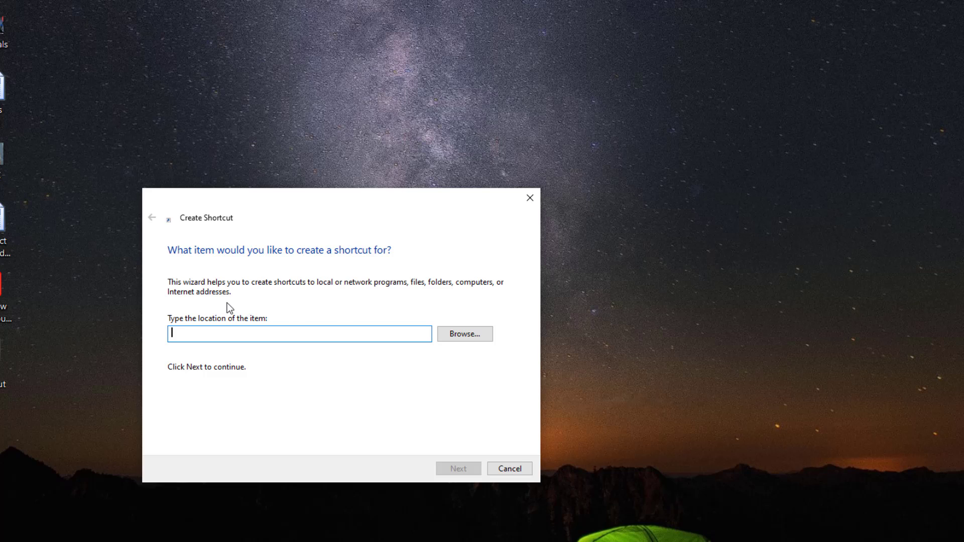
Browse for the shortcut target down to the Windows folder on Local Disk (C:).
left_click(460, 337)
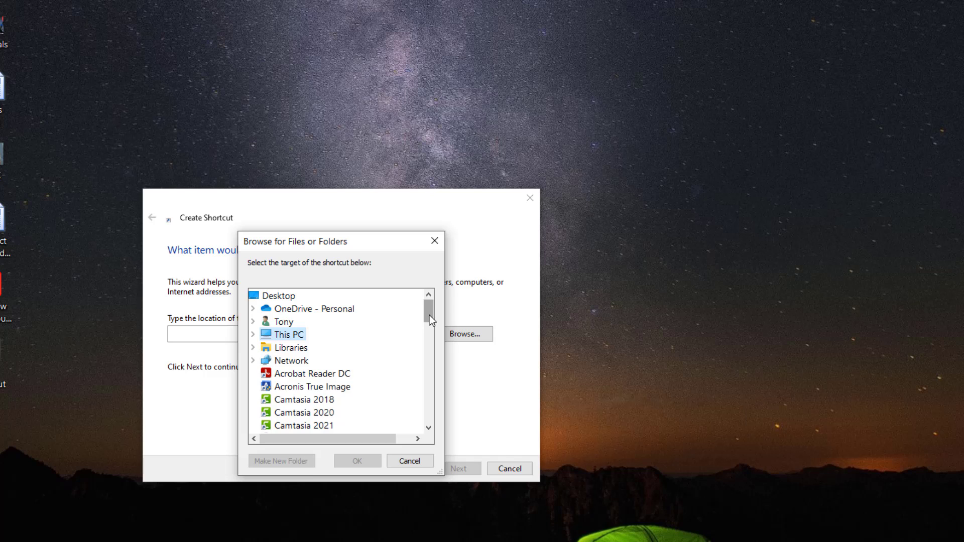
left_click_drag(429, 316, 429, 318)
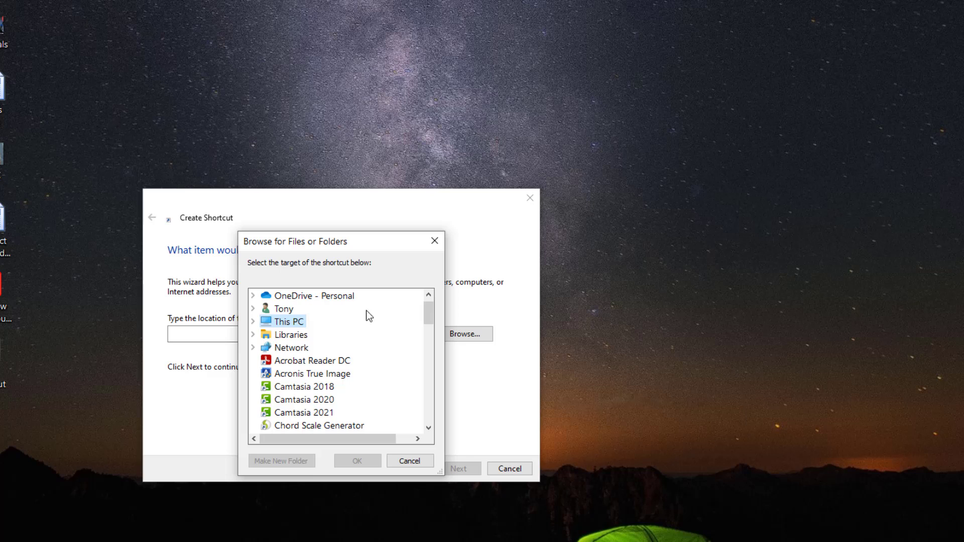
left_click(253, 321)
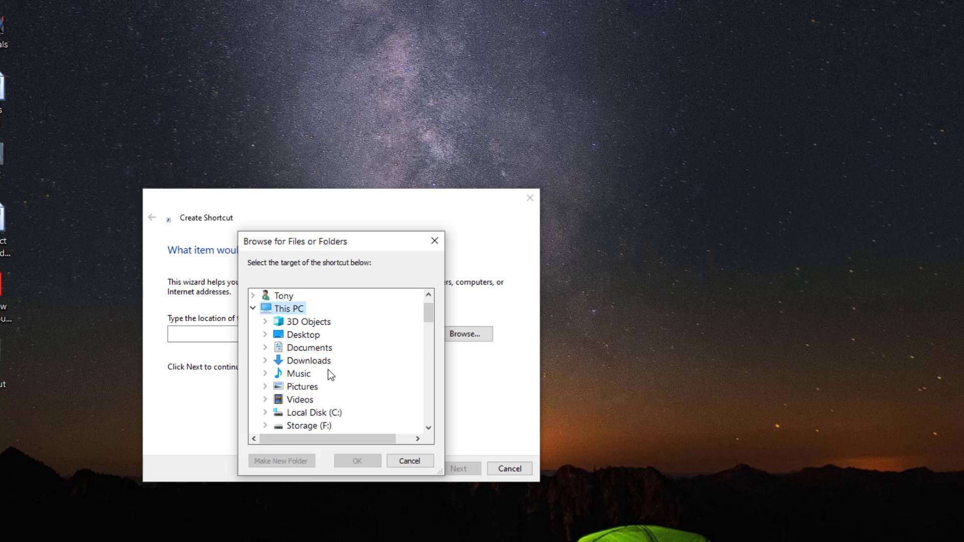
left_click(321, 413)
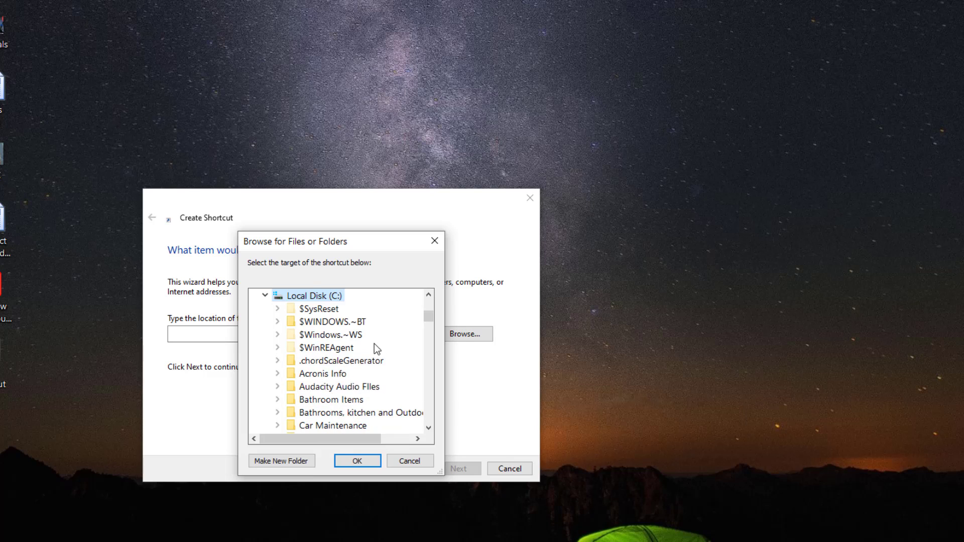
scroll(378, 327, "down", 6)
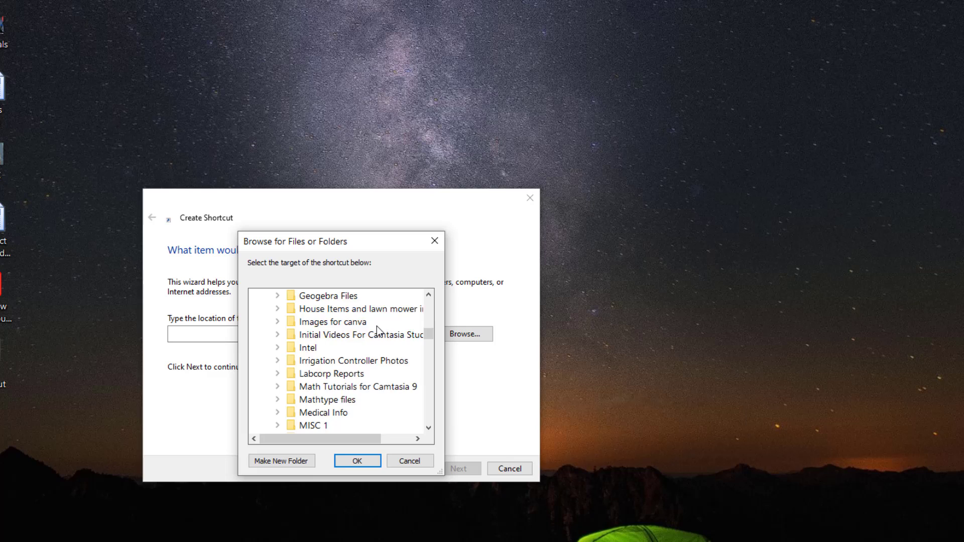
scroll(378, 332, "down", 9)
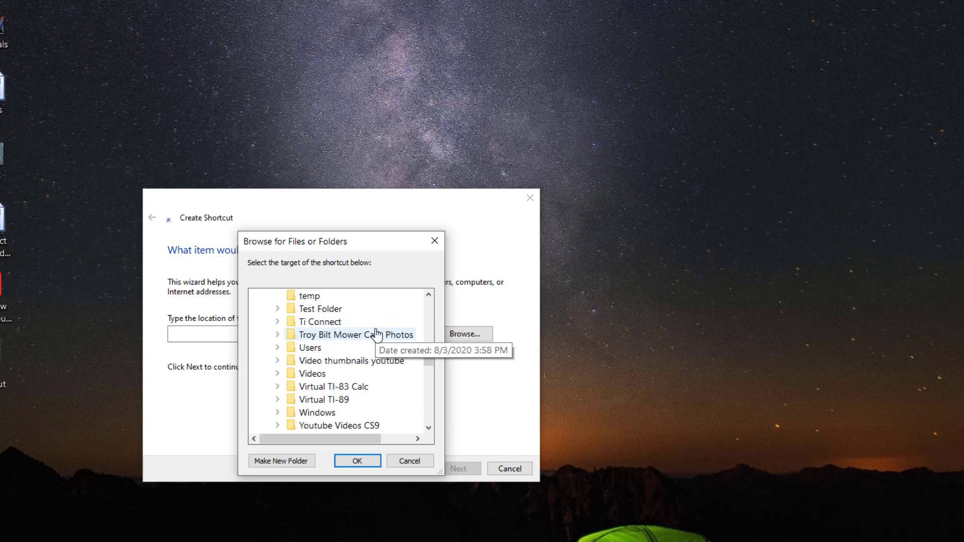
double_click(293, 414)
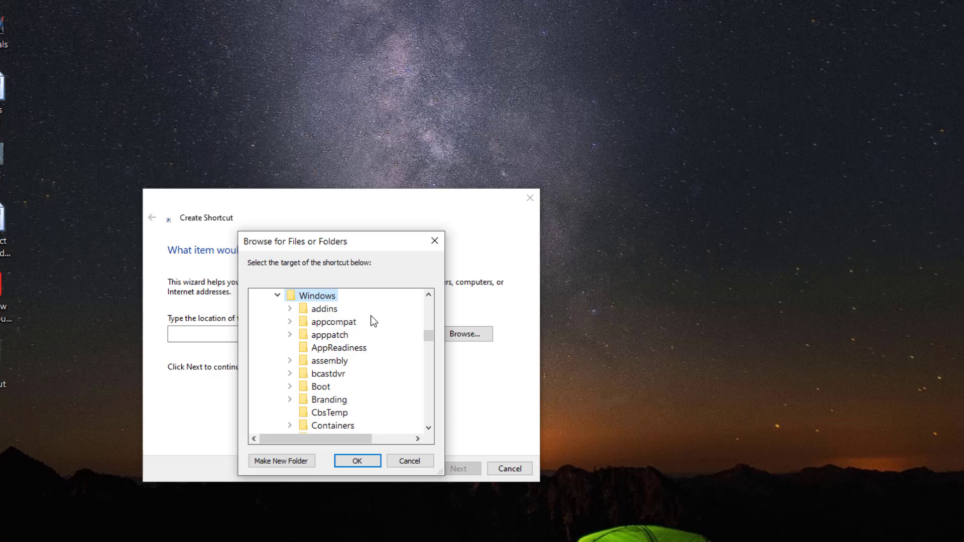
Expand System32 and select SystemPropertiesProtection as the shortcut target.
scroll(374, 322, "down", 3)
scroll(373, 319, "down", 3)
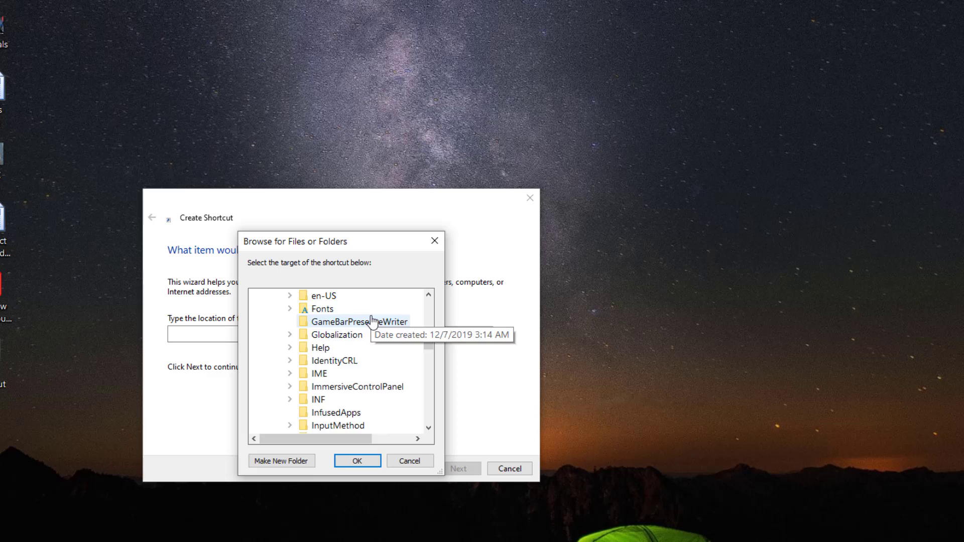
scroll(372, 319, "down", 3)
left_click_drag(429, 347, 428, 362)
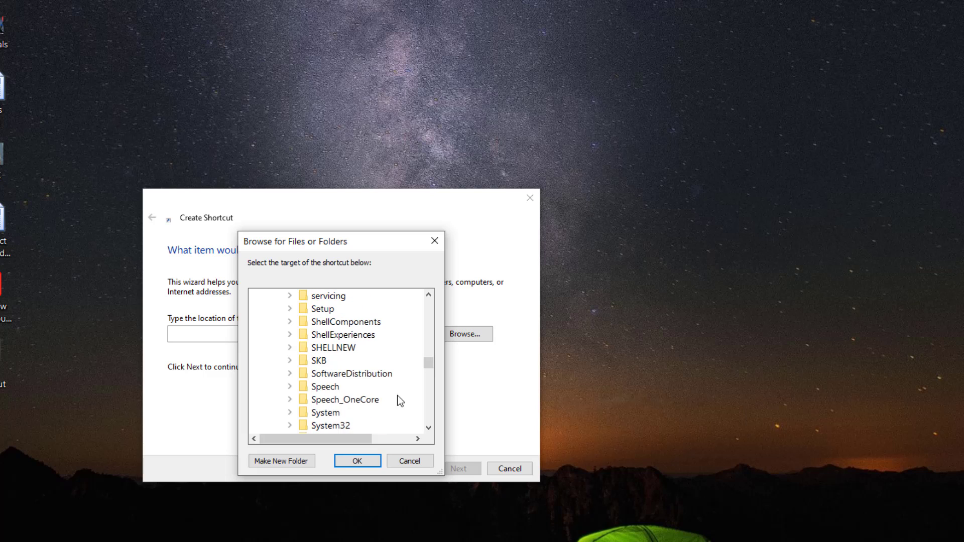
double_click(304, 426)
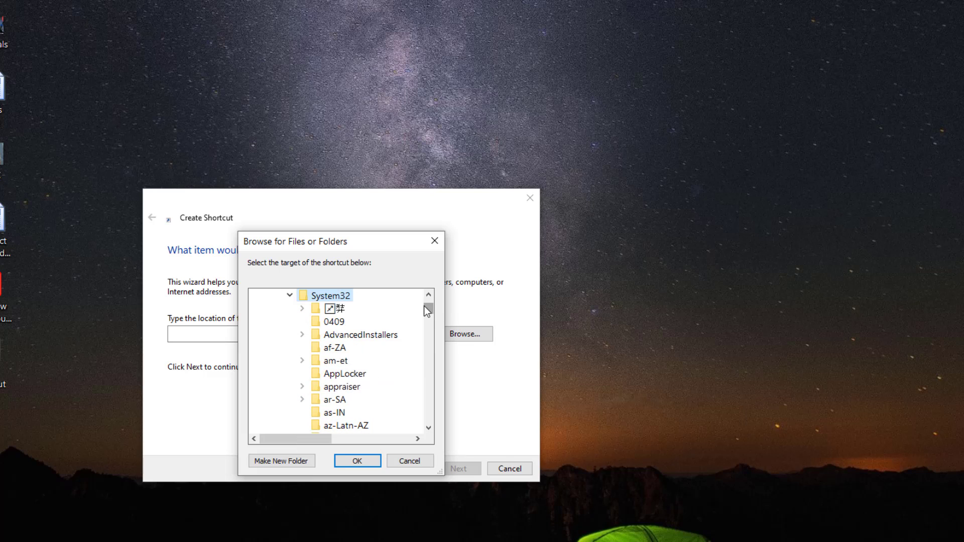
left_click_drag(426, 306, 429, 394)
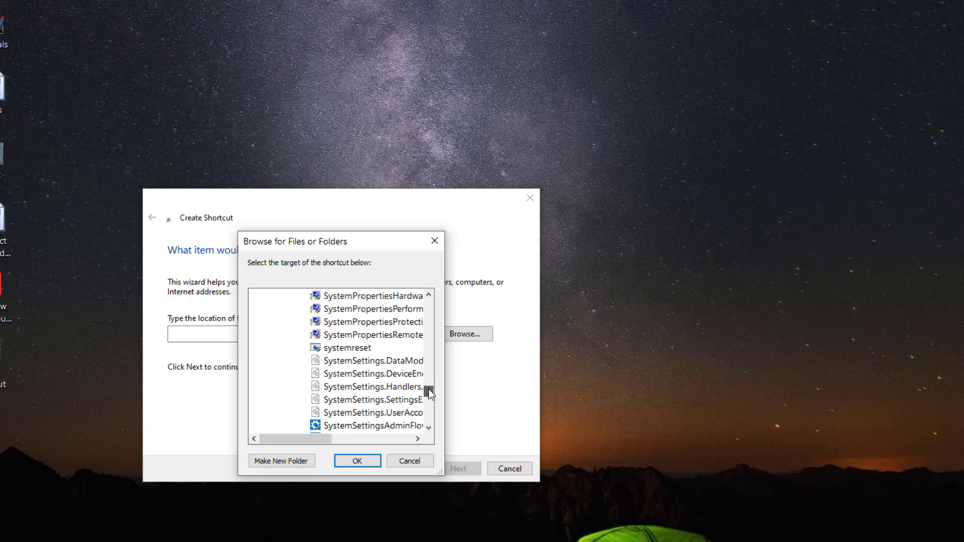
left_click(370, 326)
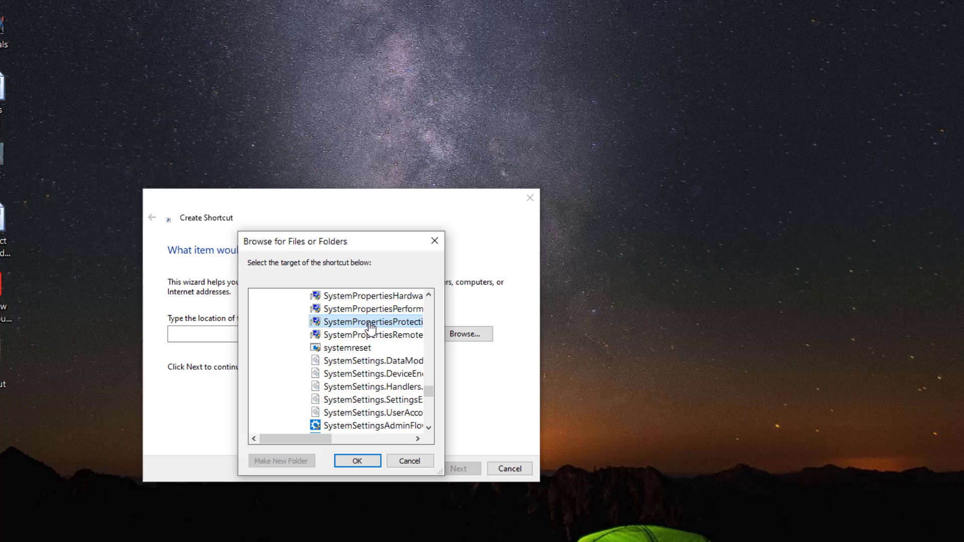
Confirm the SystemPropertiesProtection target and finish the wizard, keeping the name SystemPropertiesProtection.
left_click(365, 462)
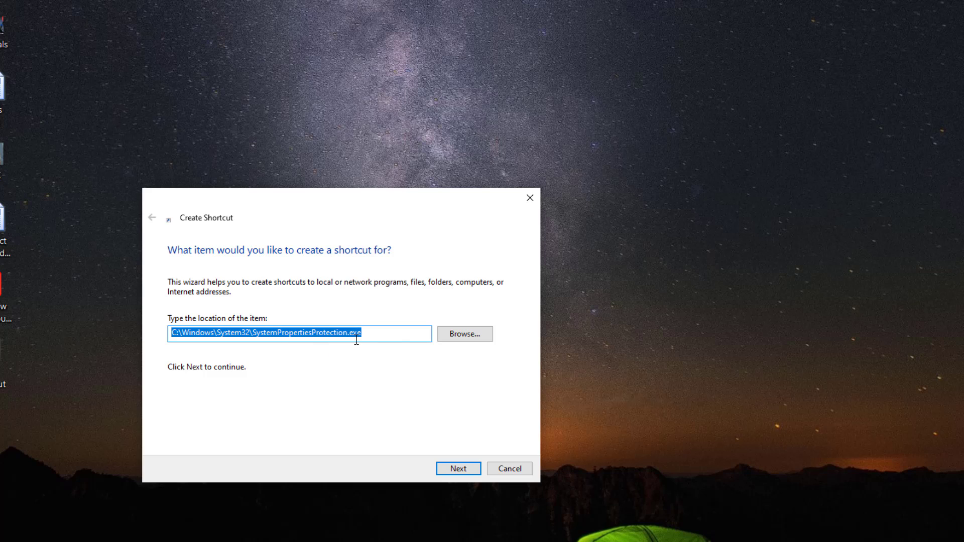
left_click(465, 474)
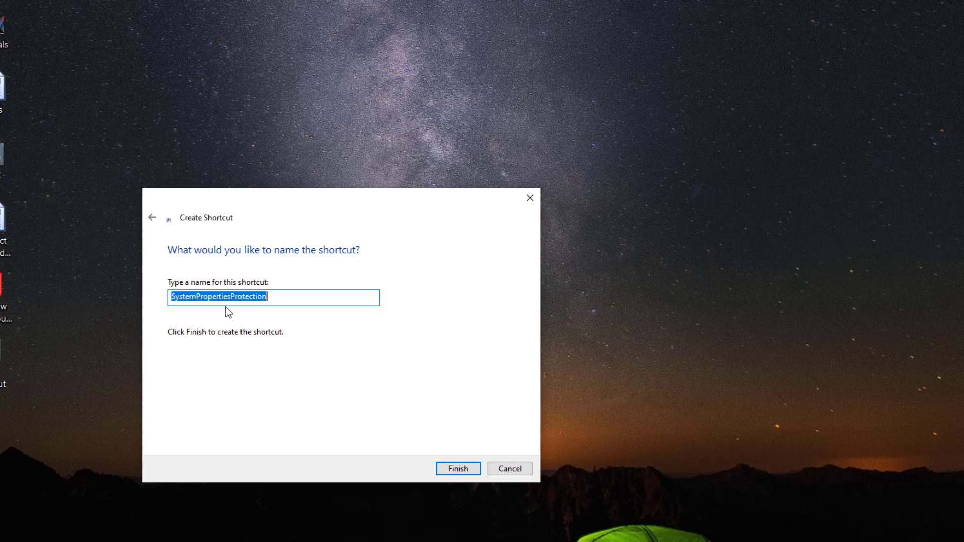
left_click(464, 471)
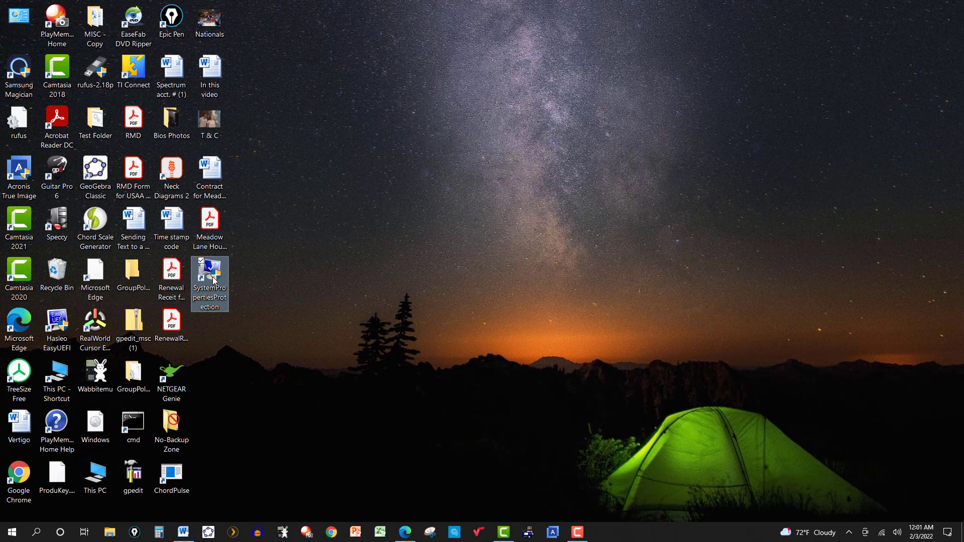
double_click(214, 280)
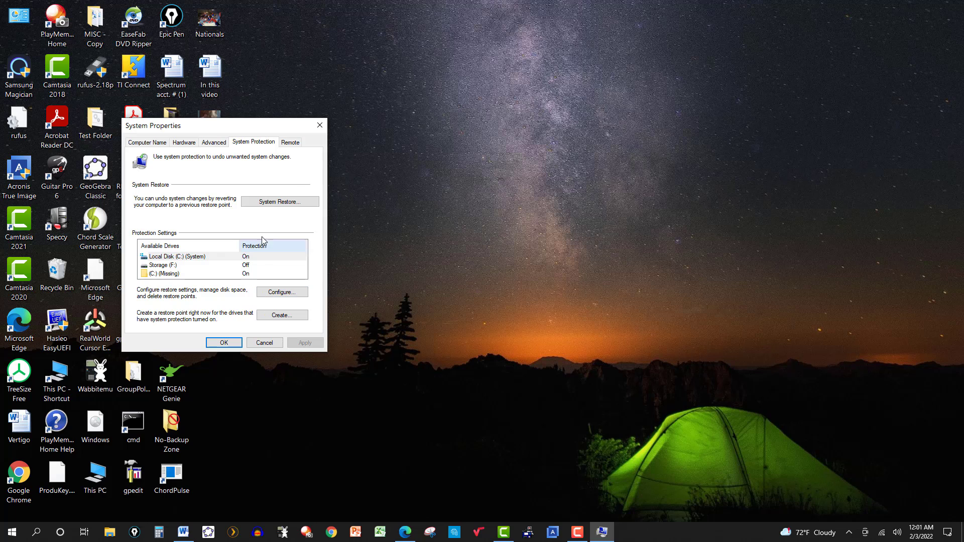
left_click(320, 125)
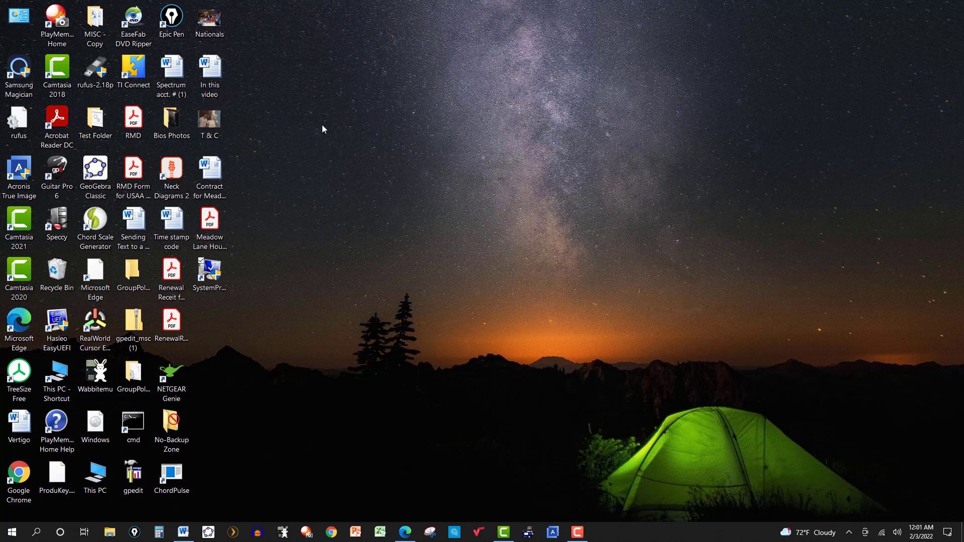
Start a new desktop shortcut from the desktop's New > Shortcut menu.
right_click(403, 256)
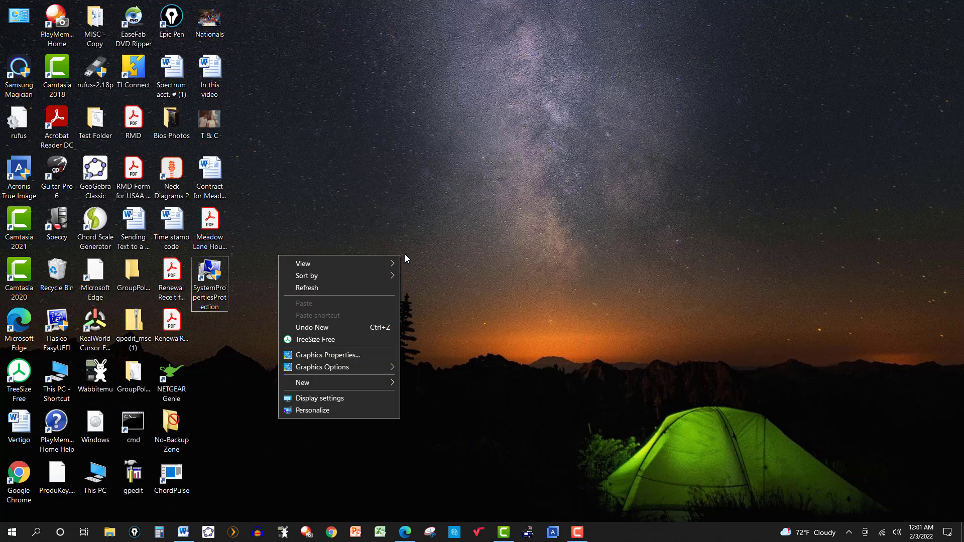
mouse_move(363, 267)
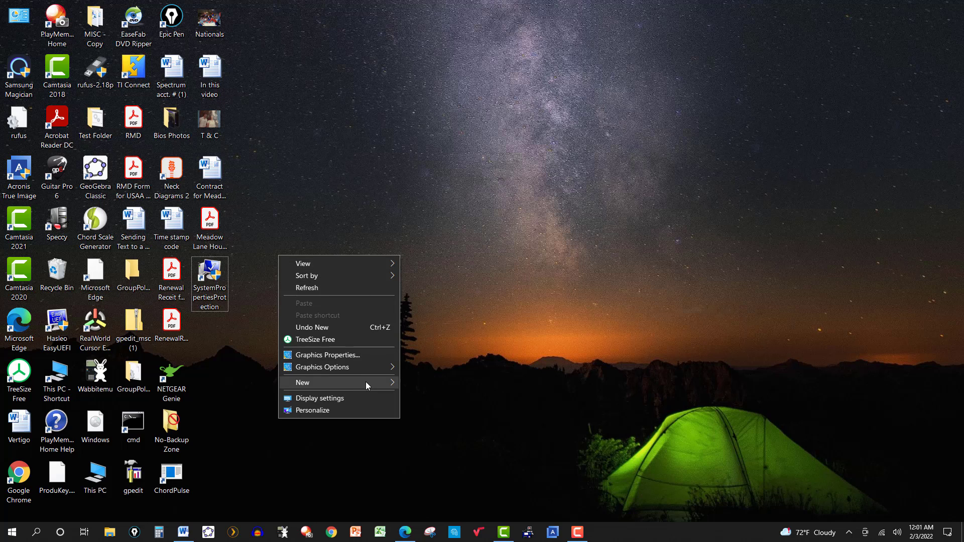
mouse_move(366, 382)
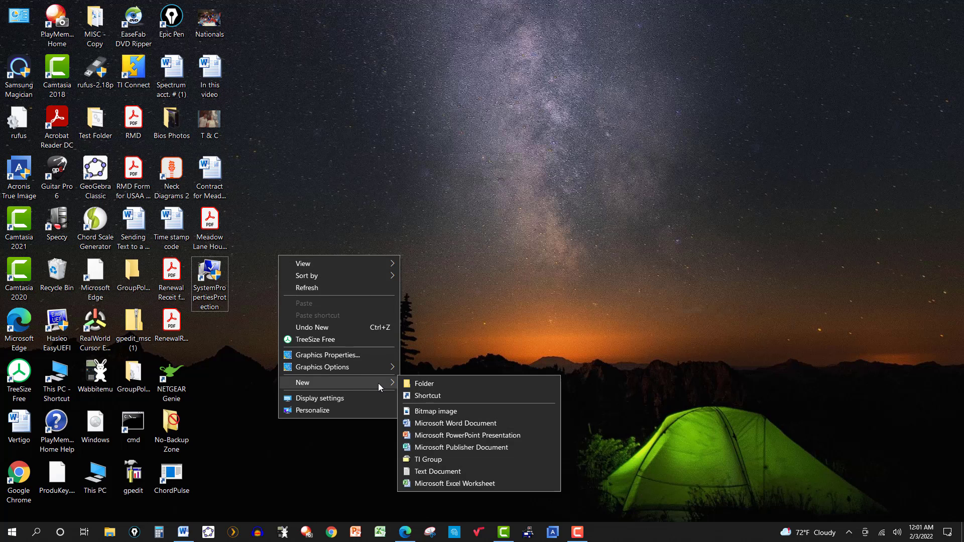
left_click(427, 396)
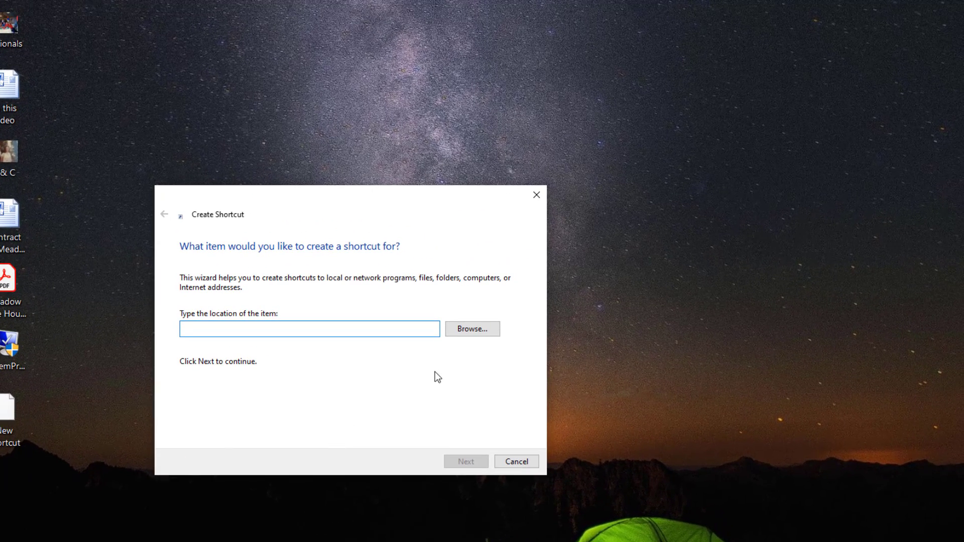
Set the shortcut target to the Car Maintenance folder on Local Disk (C:).
left_click(472, 330)
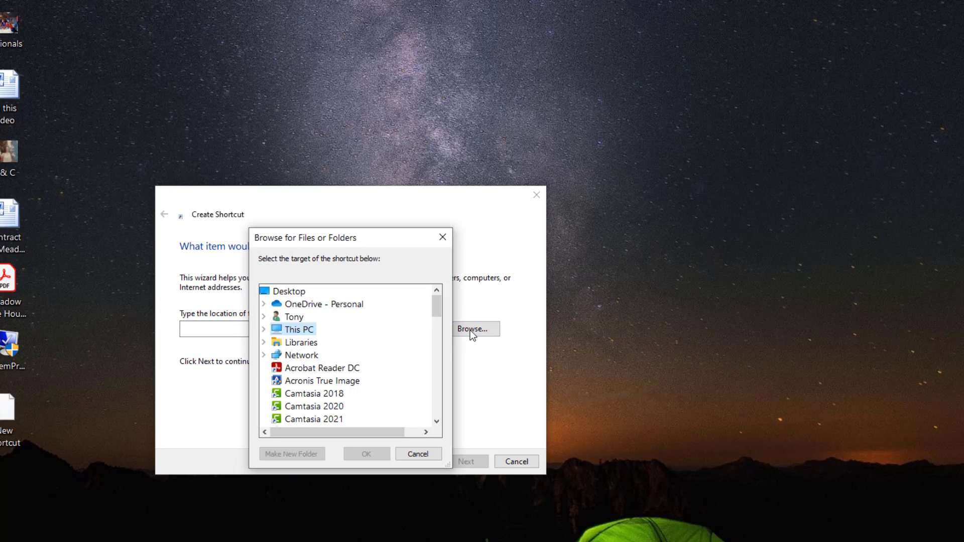
left_click(263, 329)
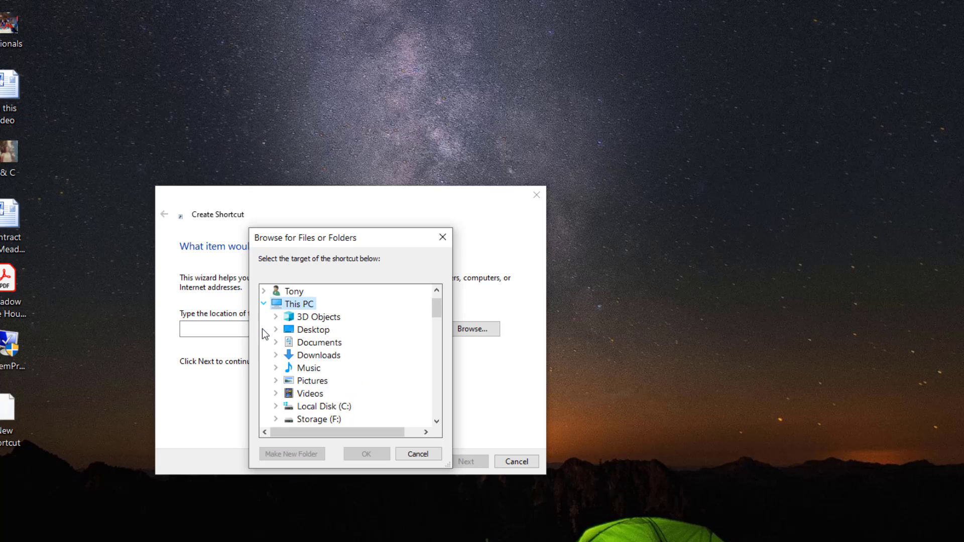
double_click(311, 409)
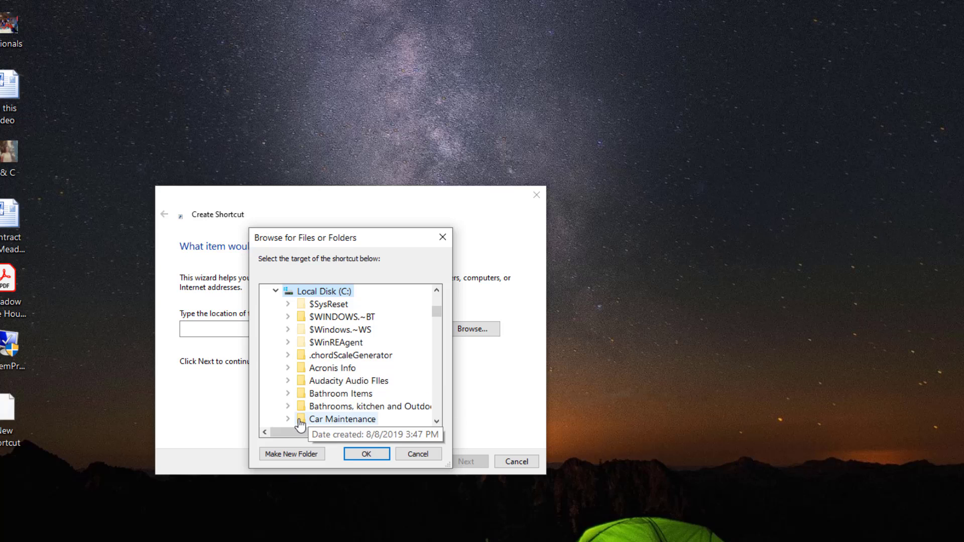
left_click(301, 420)
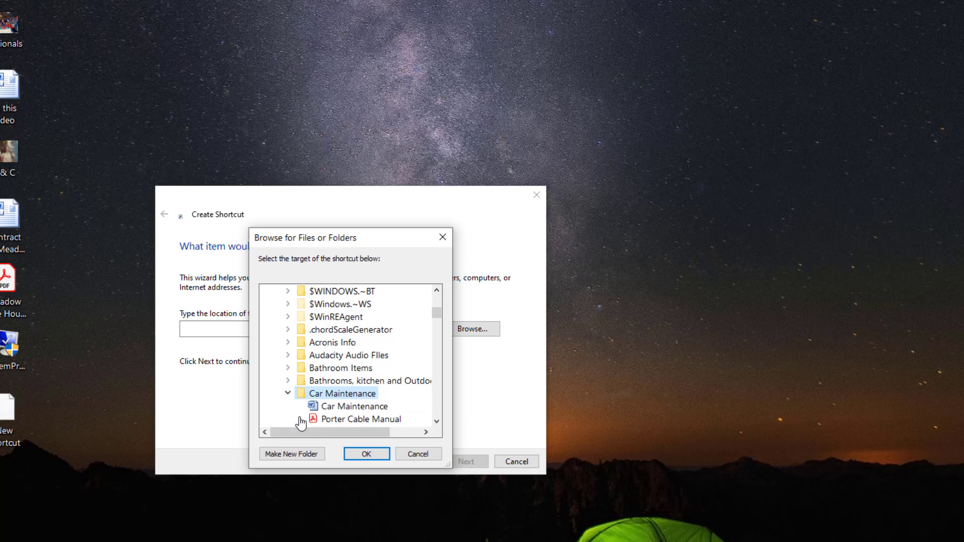
left_click(358, 455)
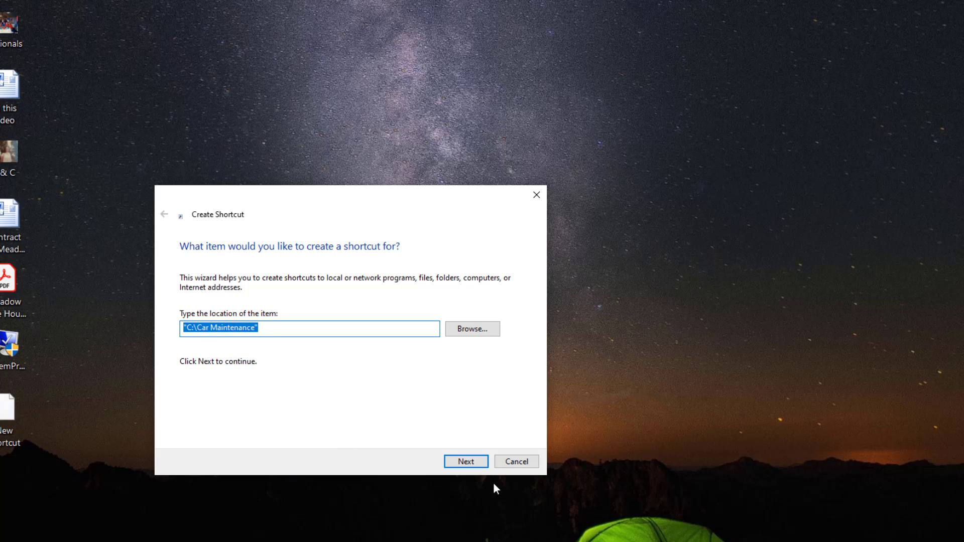
Keep the name Car Maintenance and finish the wizard to place the shortcut on the desktop.
left_click(472, 466)
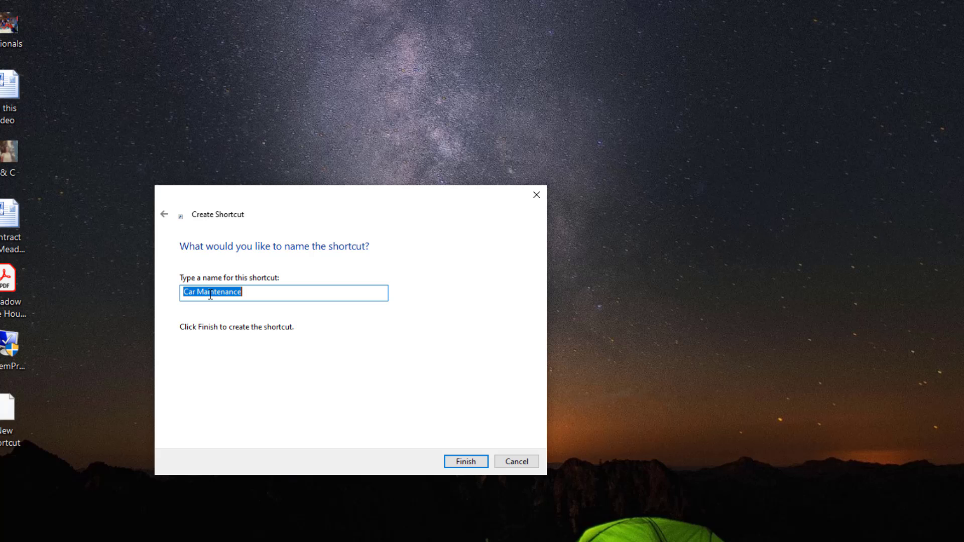
left_click(458, 463)
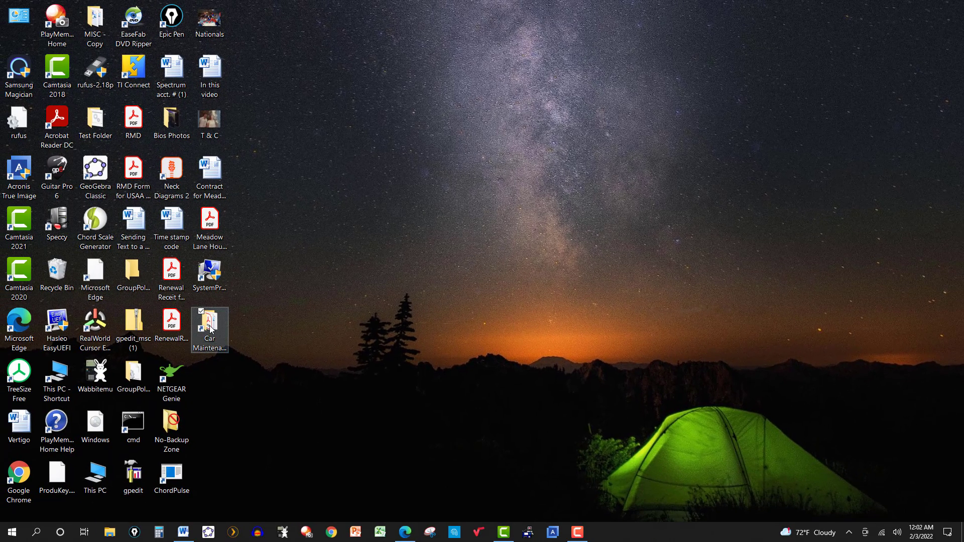
Open the Car Maintenance shortcut to verify its folder, close it, then delete the shortcut.
double_click(211, 328)
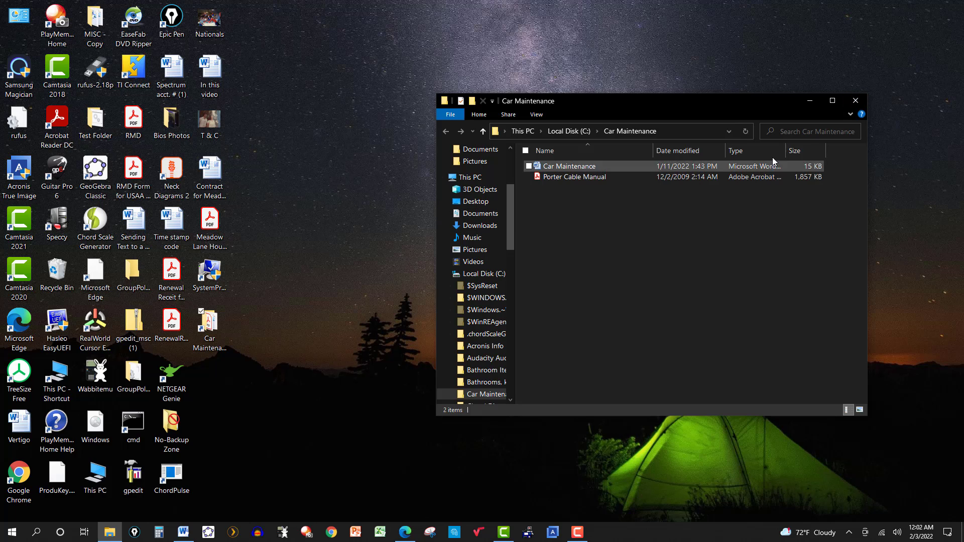
left_click(856, 102)
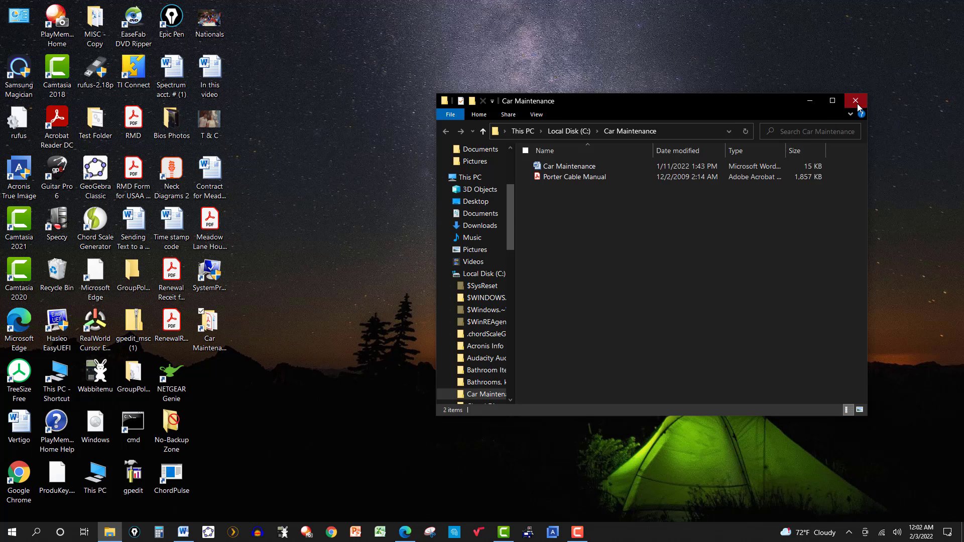
right_click(210, 327)
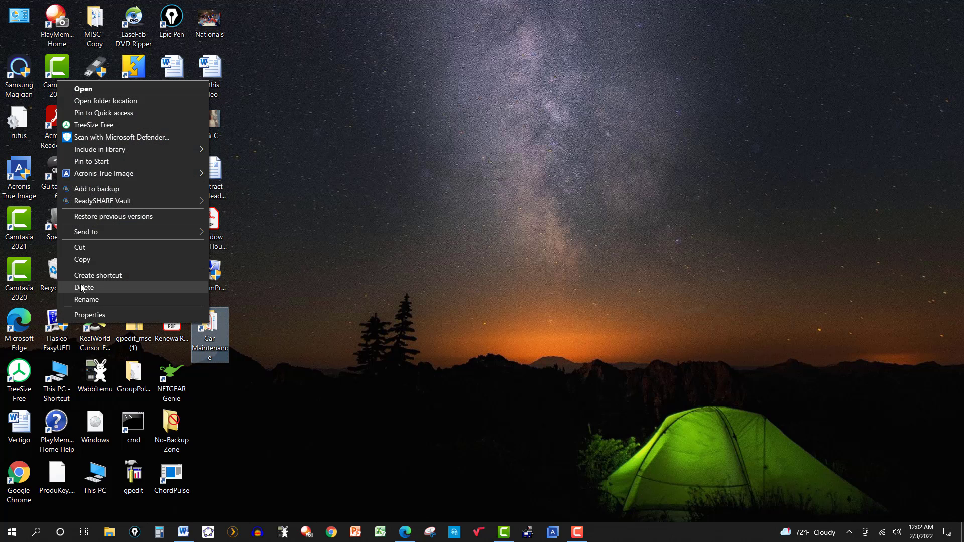
left_click(90, 288)
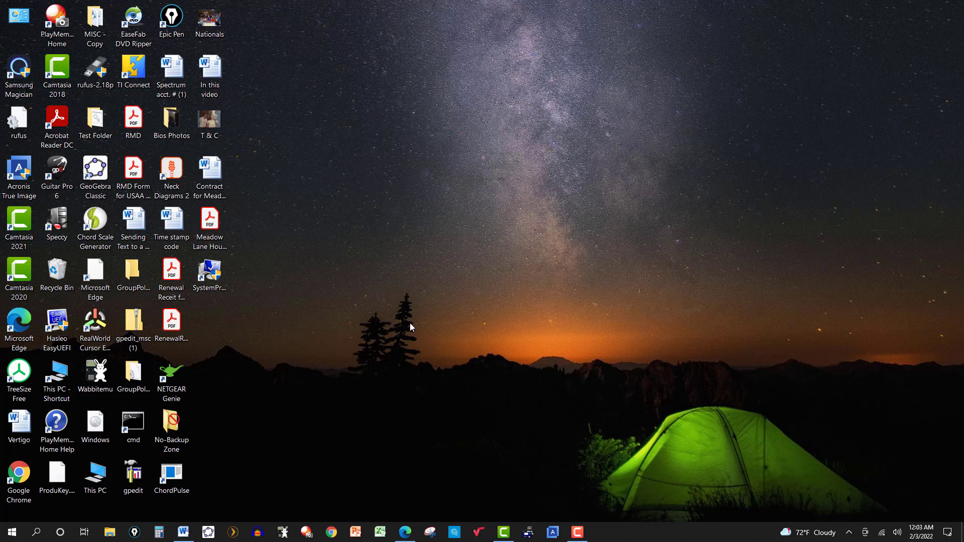
Start a new desktop shortcut from the desktop's New > Shortcut menu.
right_click(361, 210)
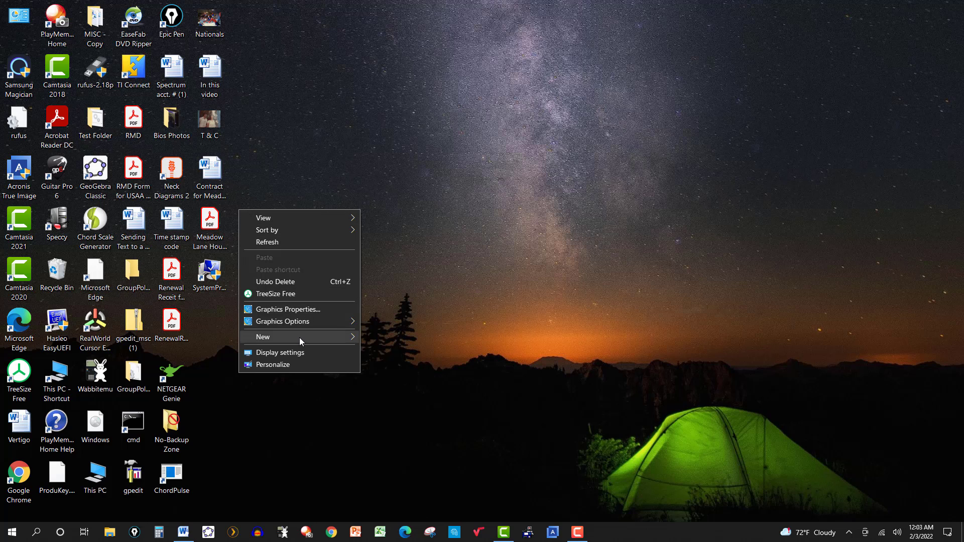
mouse_move(298, 339)
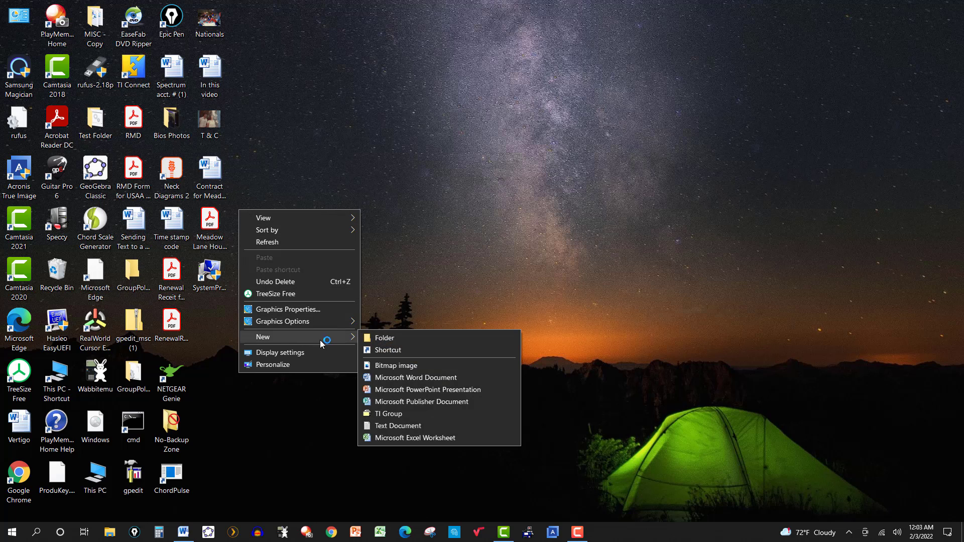
left_click(387, 354)
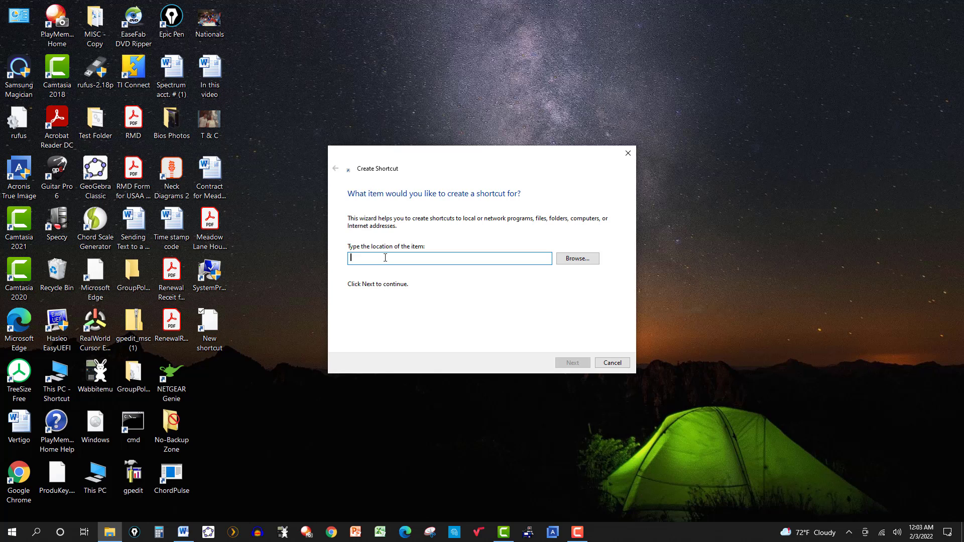
Paste the Amazon web address as the location and create the New Internet Shortcut.
right_click(385, 258)
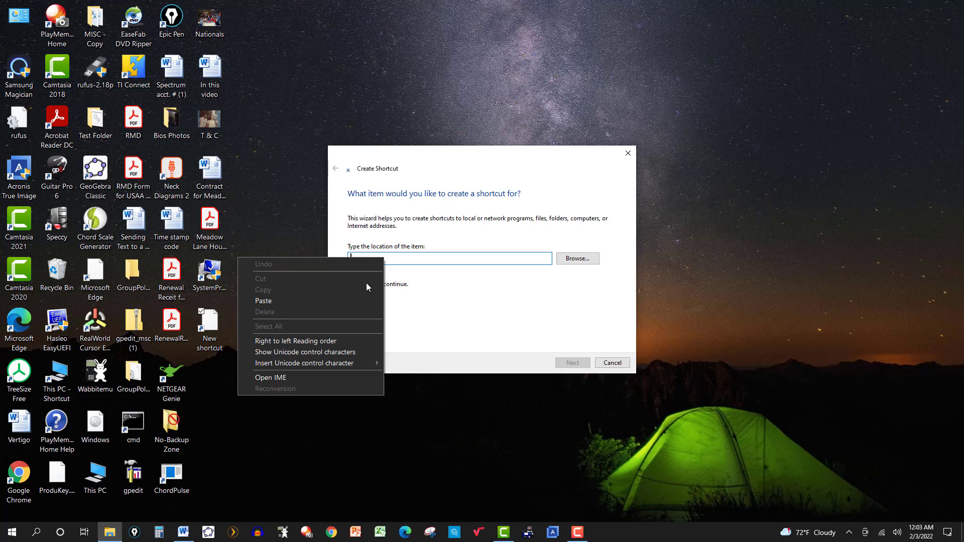
left_click(278, 300)
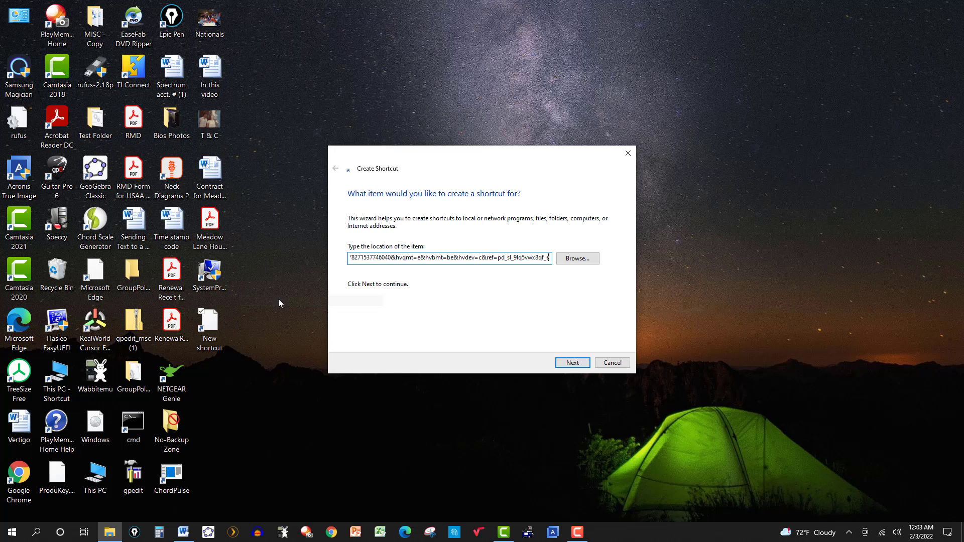
left_click(573, 363)
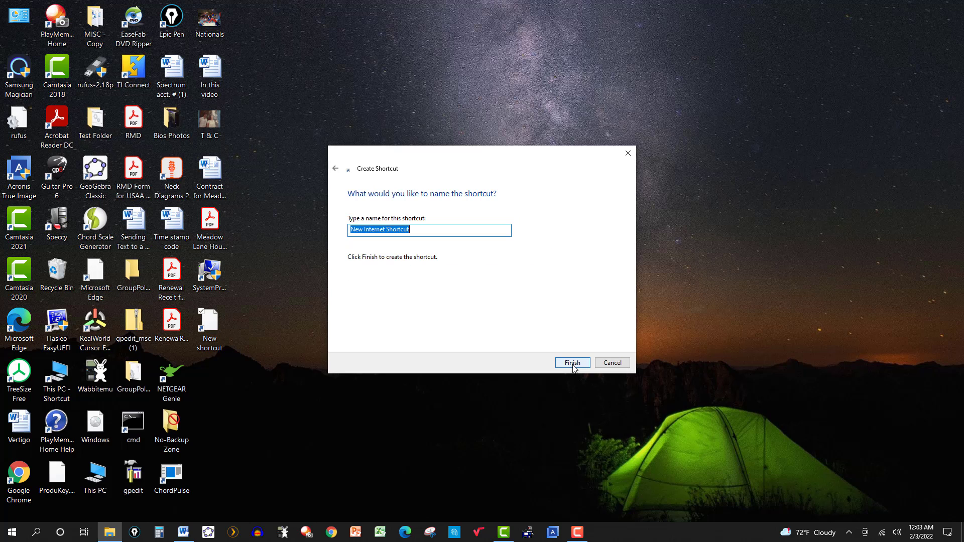
left_click(572, 363)
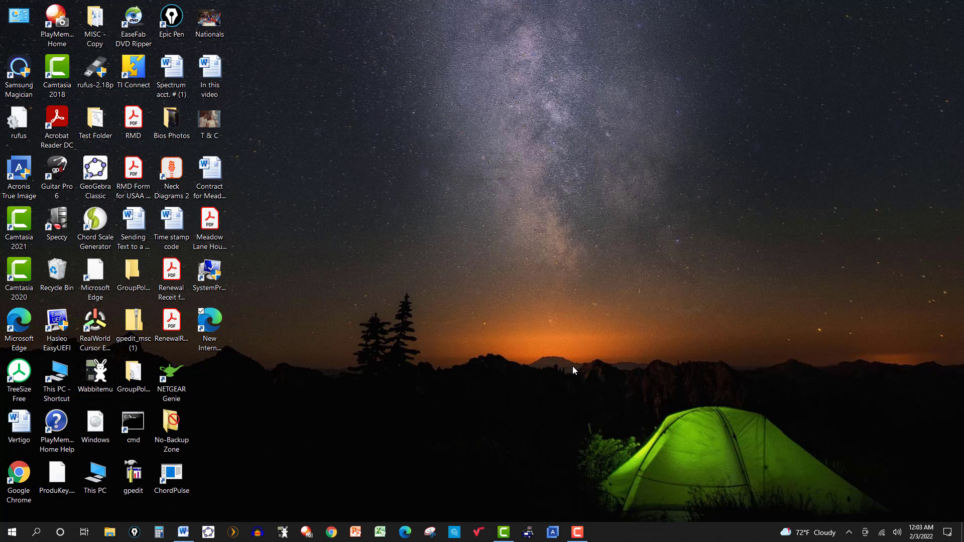
left_click(213, 328)
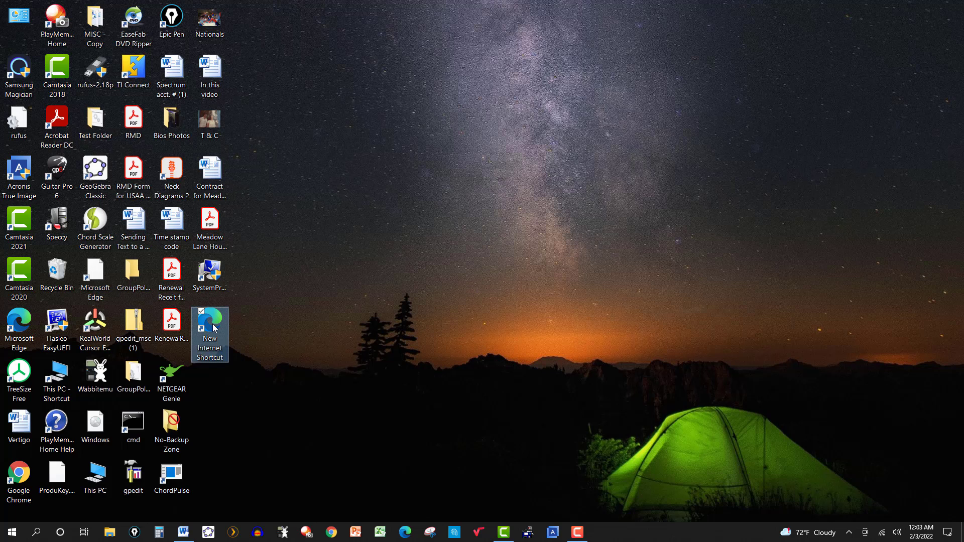